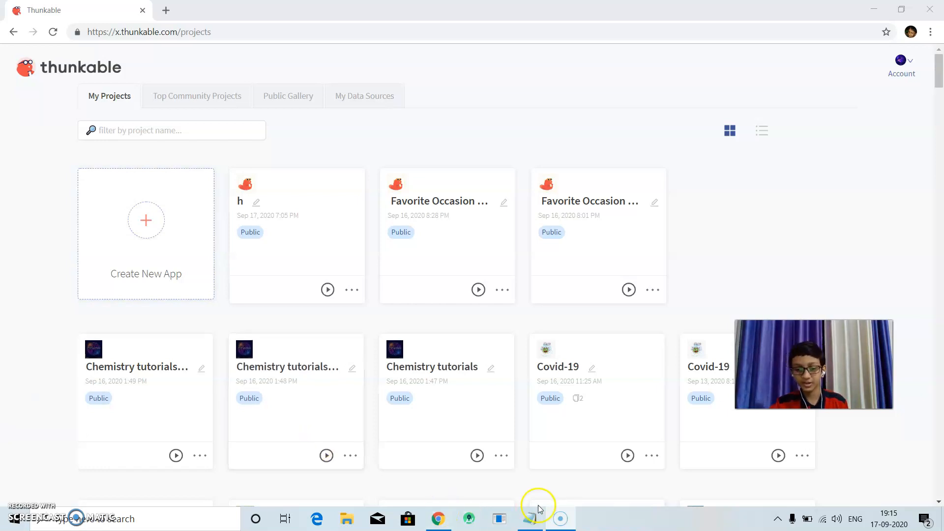
Switch to the Notepad note, read the description of Cloudinary, and close the note without saving.
click(530, 527)
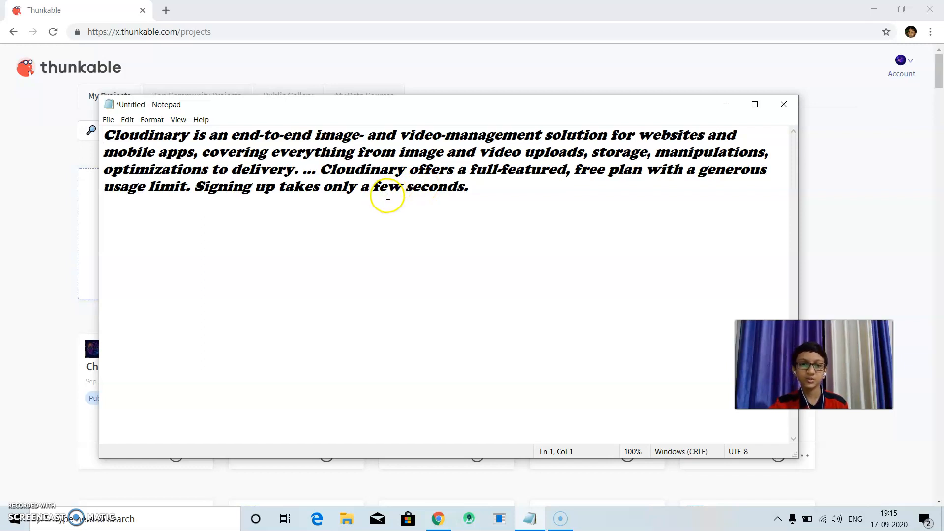
click(779, 107)
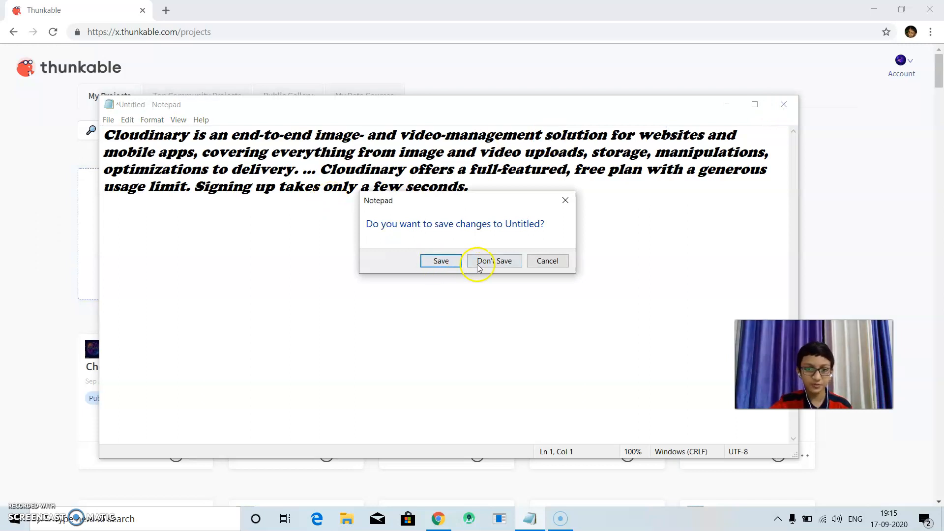
click(469, 266)
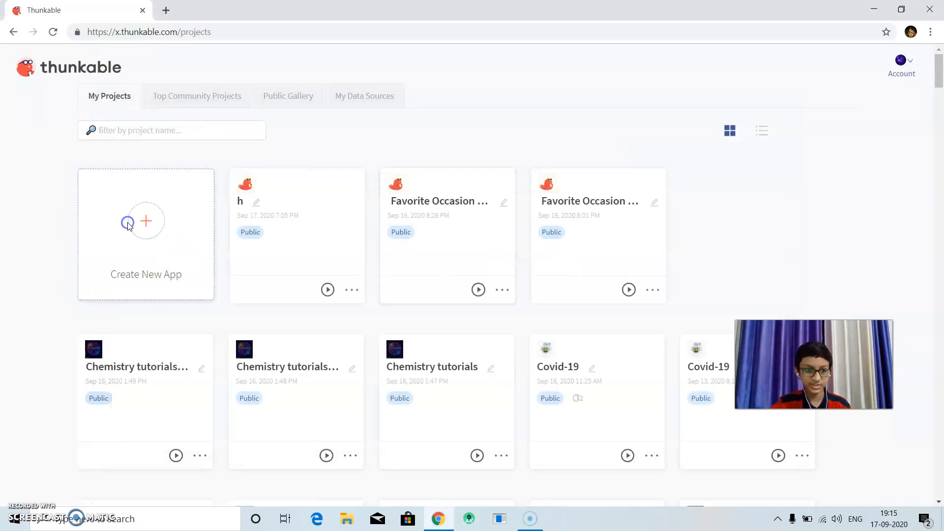
Create a new public app project named "Working With Cloudinary".
click(128, 224)
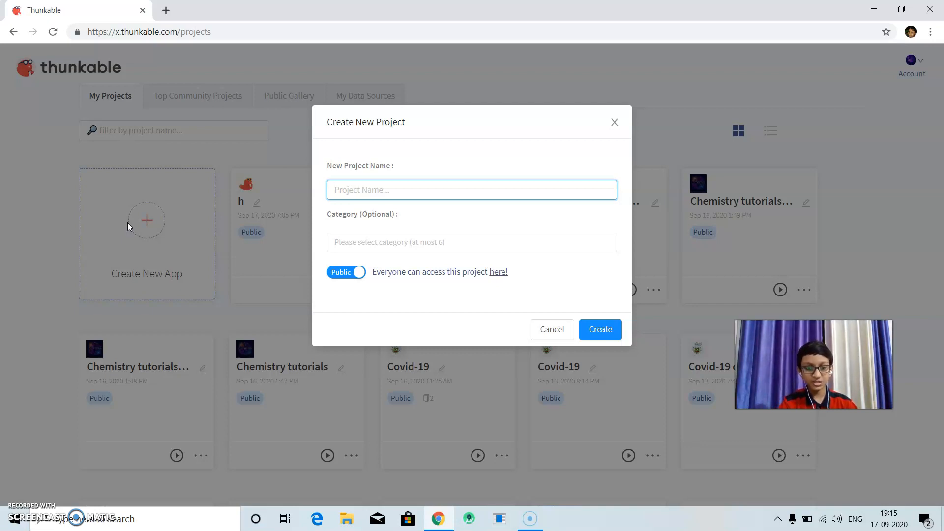
text(Working With Cludinary)
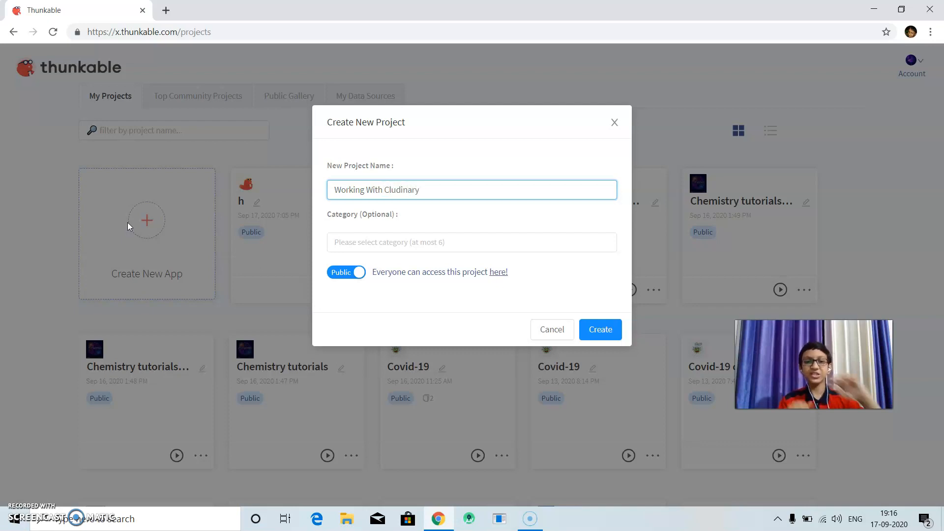
click(392, 189)
text(o)
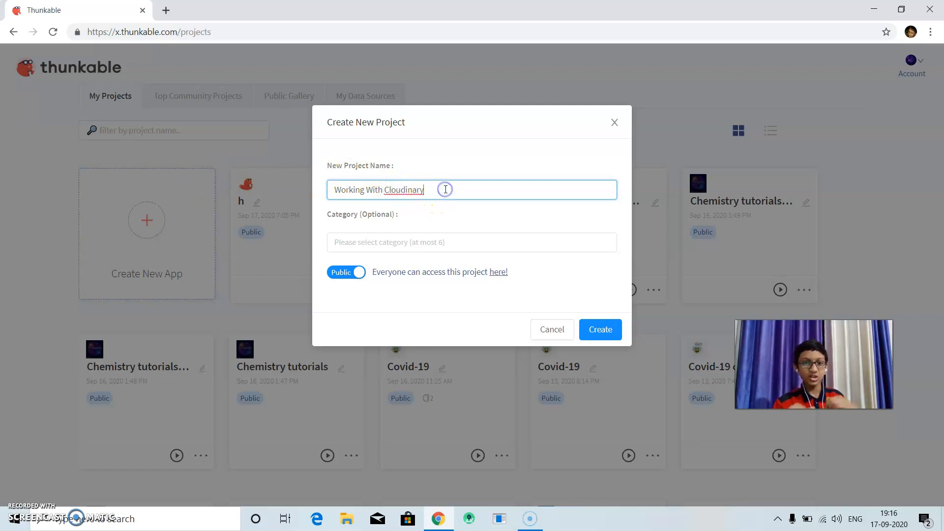
click(446, 189)
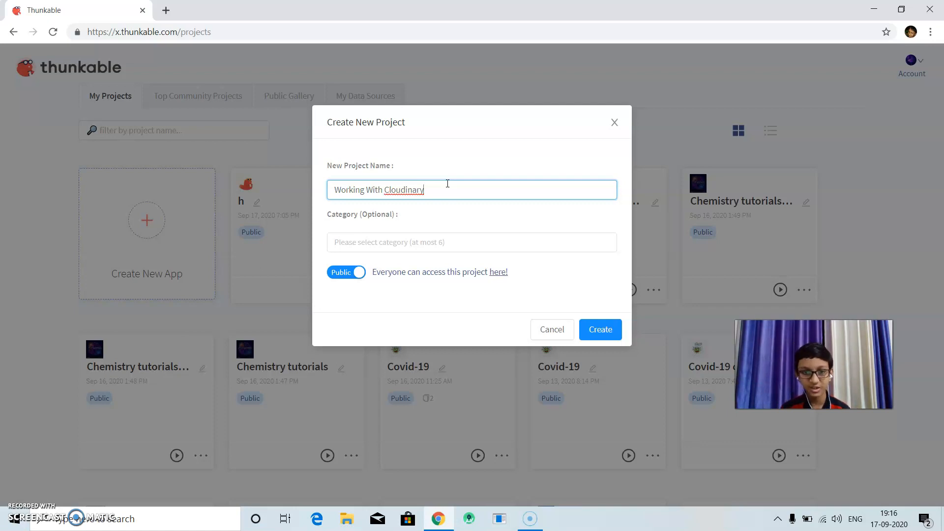
click(593, 331)
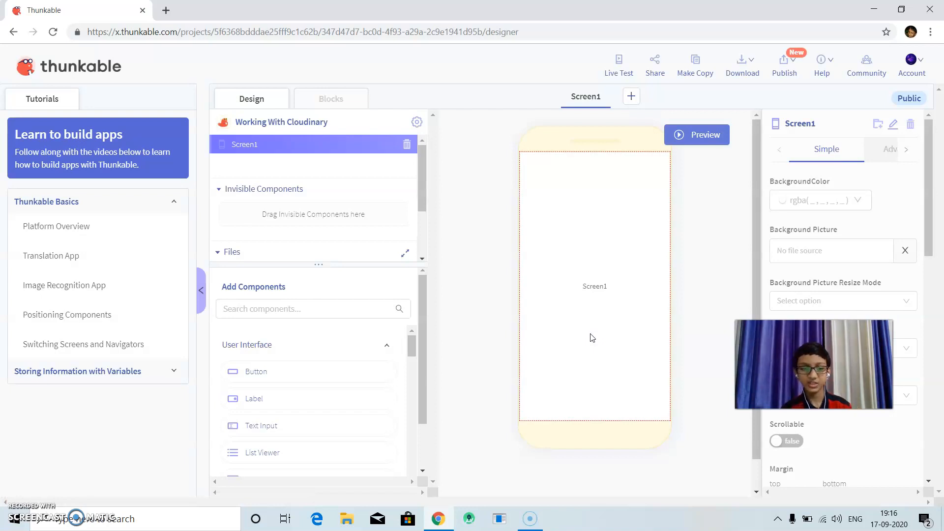
Search the available components for "photo", "med" and "web", clearing each search term.
click(341, 309)
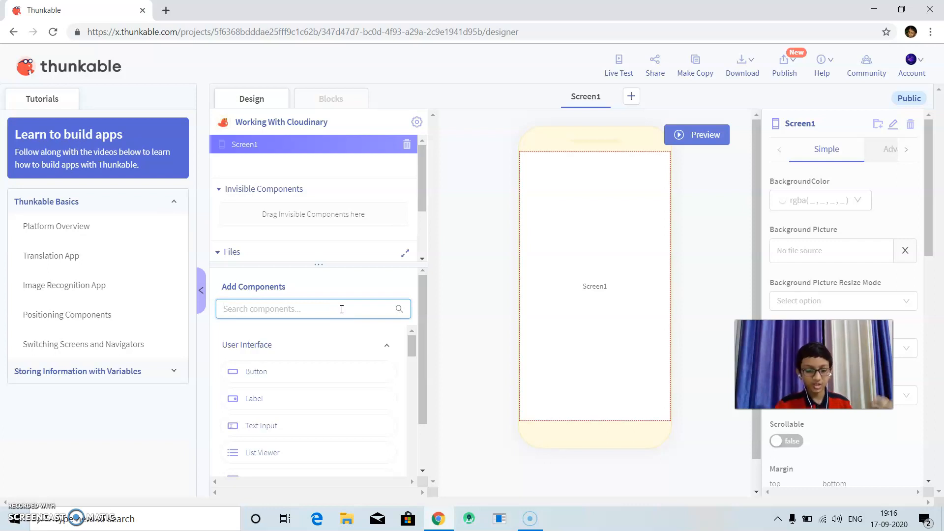
text(ph)
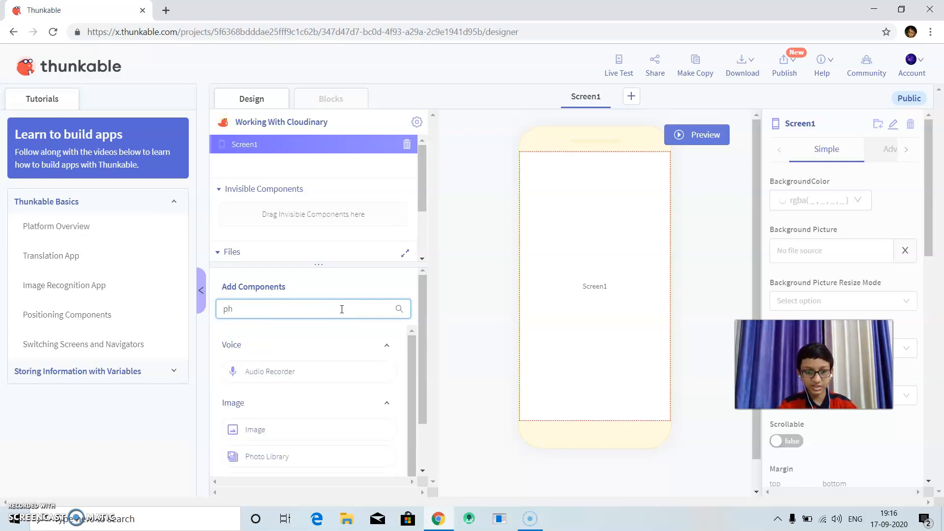
text(oto)
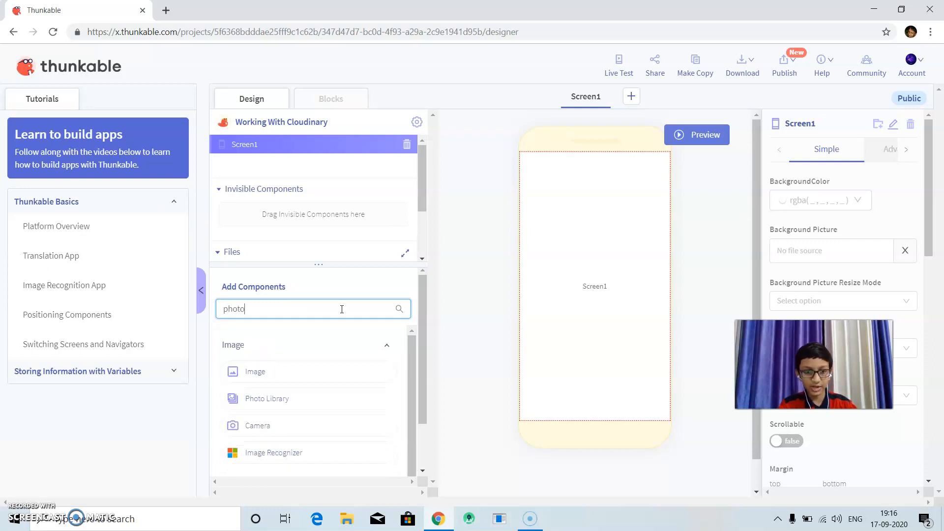
key(BackSpace)
key(BackSpace)
key(BackSpace)
key(BackSpace)
text(med)
key(BackSpace)
key(BackSpace)
key(BackSpace)
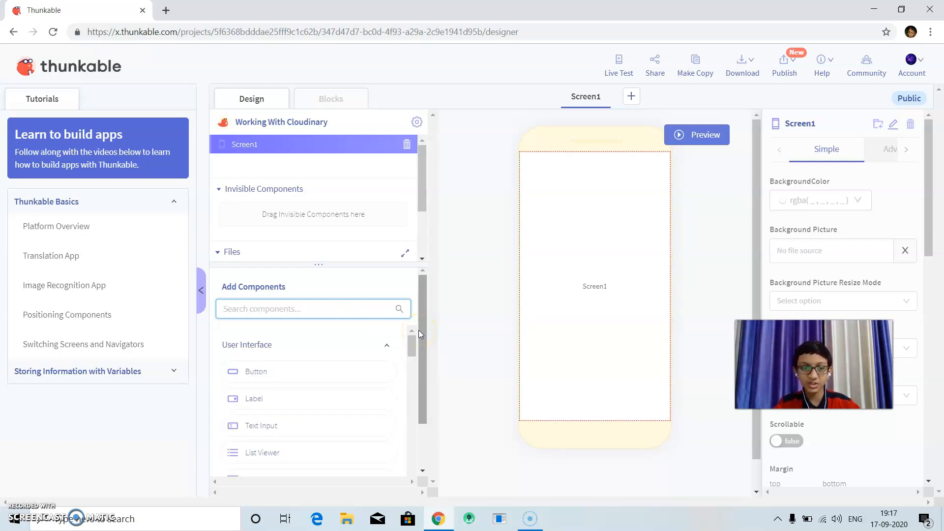
text(web)
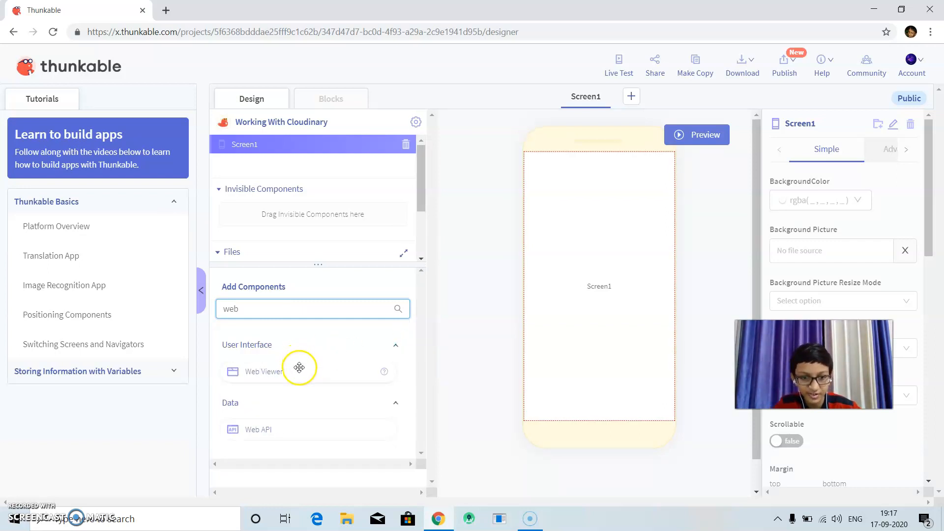
key(BackSpace)
key(BackSpace)
key(BackSpace)
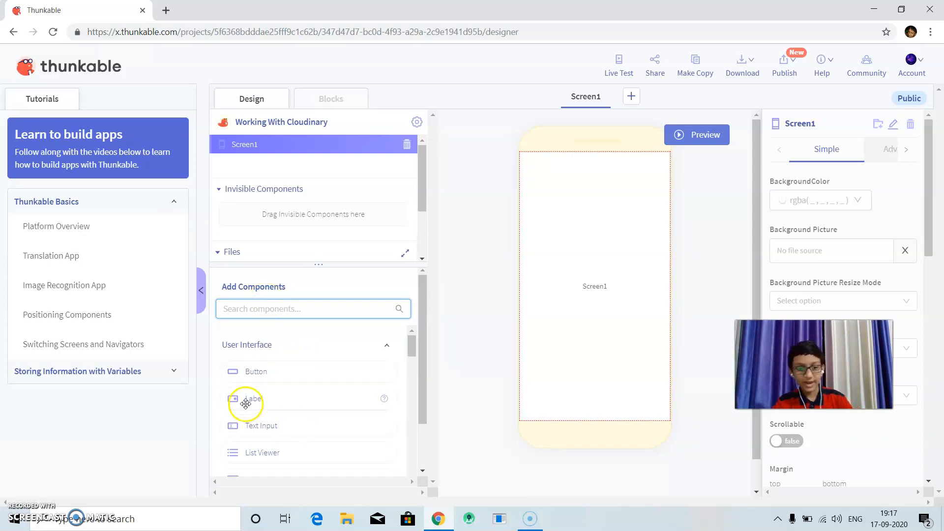
Add a Column to Screen1 and give it a semi-transparent purple background of rgba(85, 0, 255, 0.22).
text(col)
drag(272, 364, 569, 308)
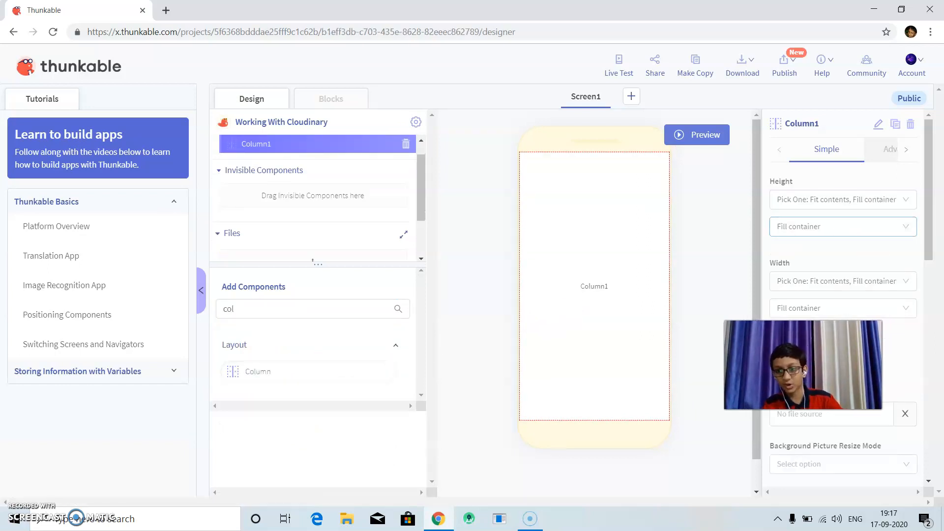
click(823, 369)
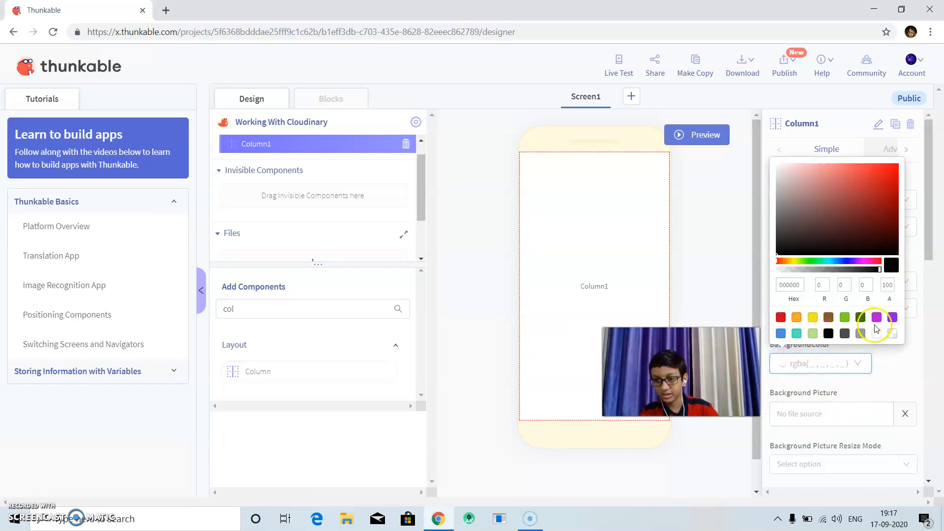
click(851, 261)
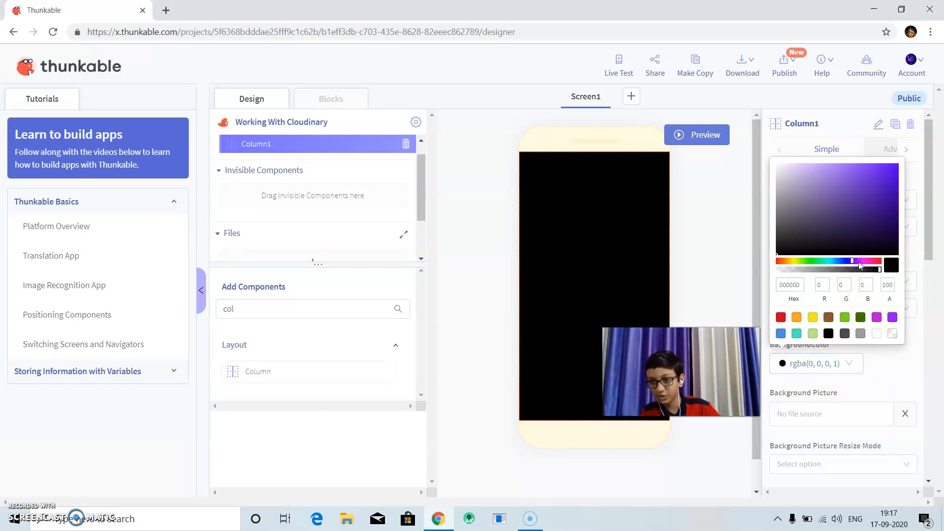
click(864, 204)
click(884, 176)
right_click(898, 162)
mouse_move(780, 269)
mouse_down()
mouse_move(835, 269)
mouse_move(795, 269)
mouse_up()
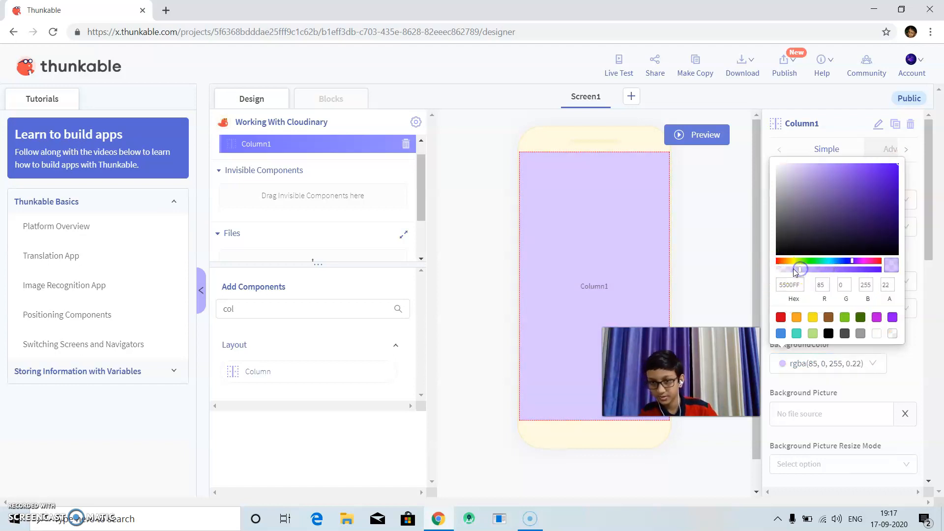
click(904, 362)
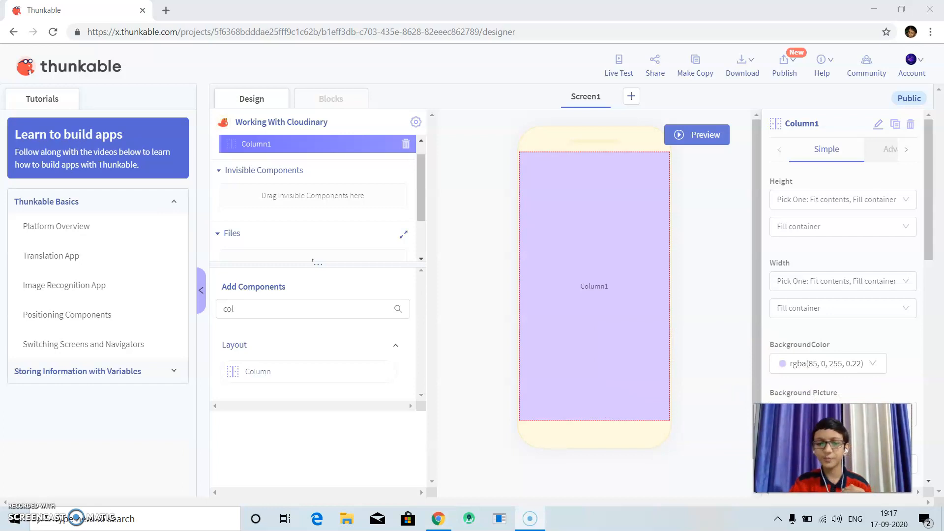
Clear the component search and place a Label inside the purple column.
click(374, 313)
key(BackSpace)
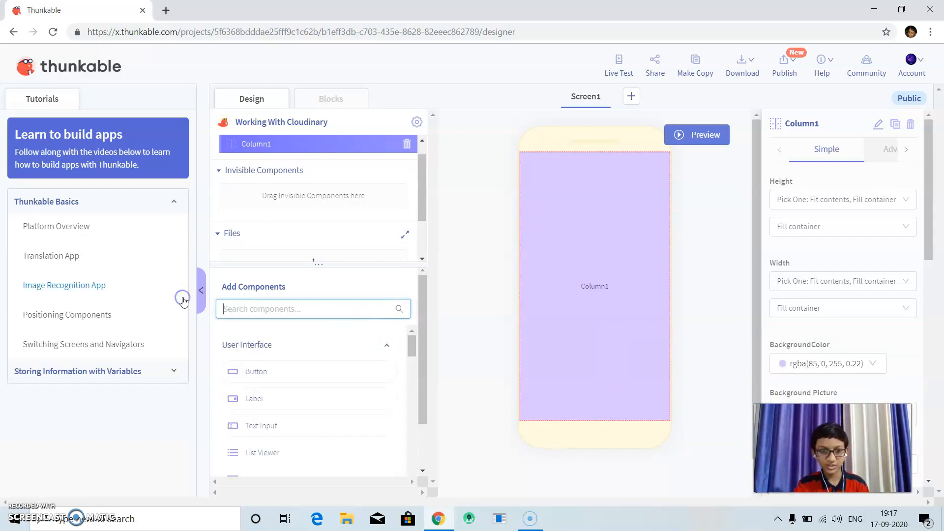
drag(236, 389, 548, 290)
Set the label's text to "Choose Your photo.".
double_click(851, 198)
key(BackSpace)
text(c)
key(BackSpace)
text(C)
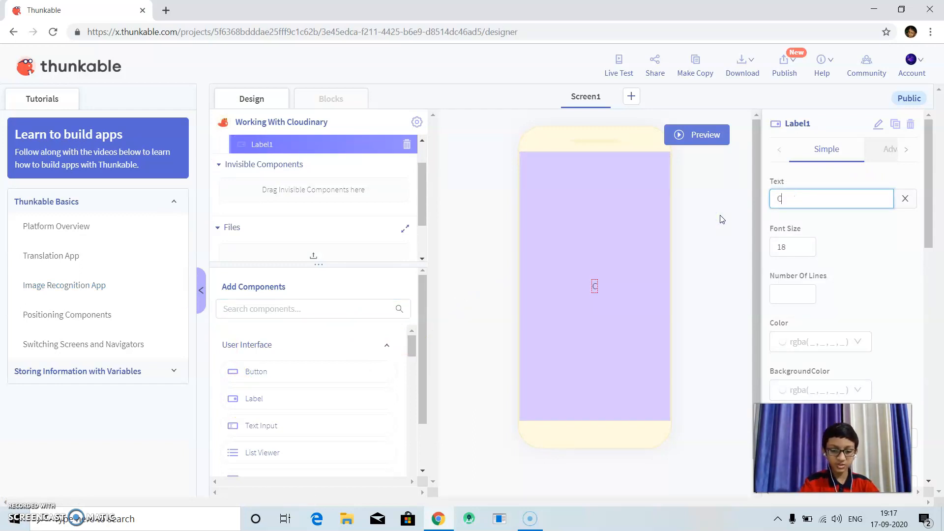
text(hoose Ypur)
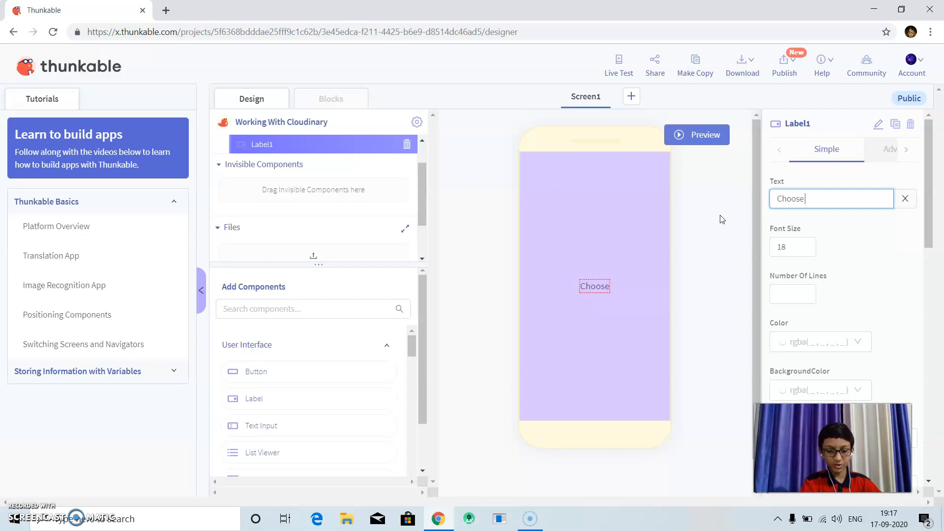
key(BackSpace)
key(BackSpace)
key(BackSpace)
text(our photo)
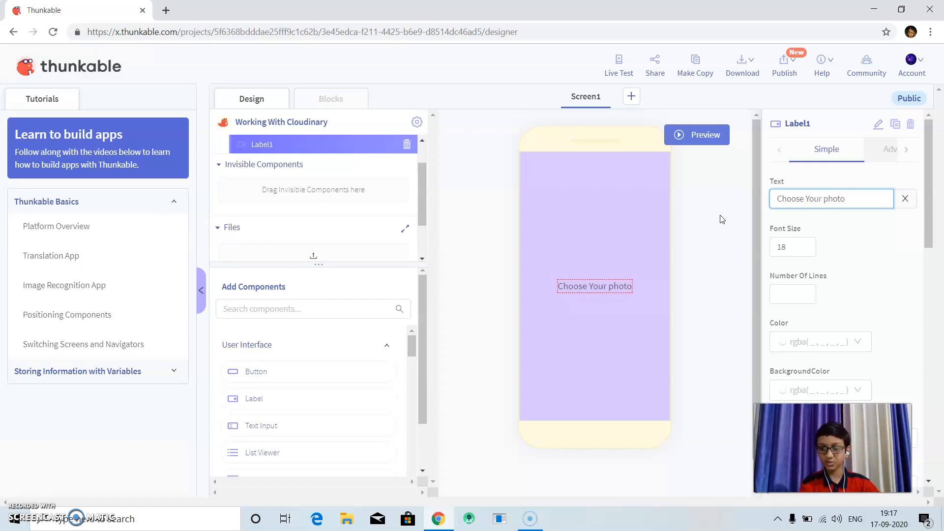
text(.)
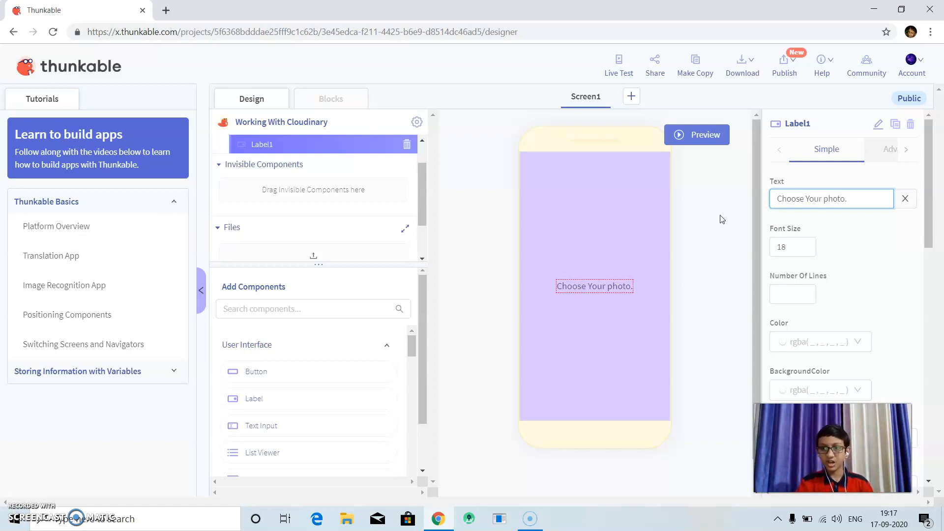
Set the label's font style to Italic and its font weight to Bold.
drag(923, 229, 916, 266)
scroll(915, 266, down, 2)
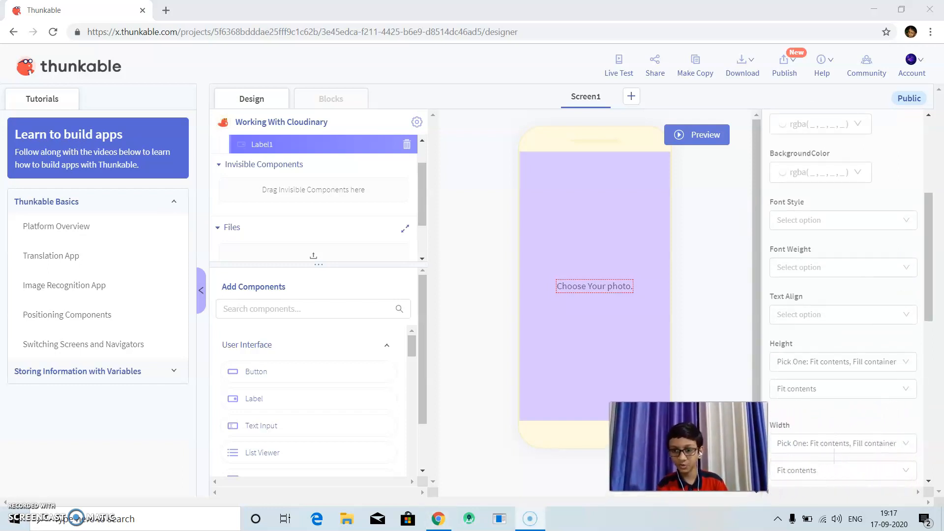
click(801, 219)
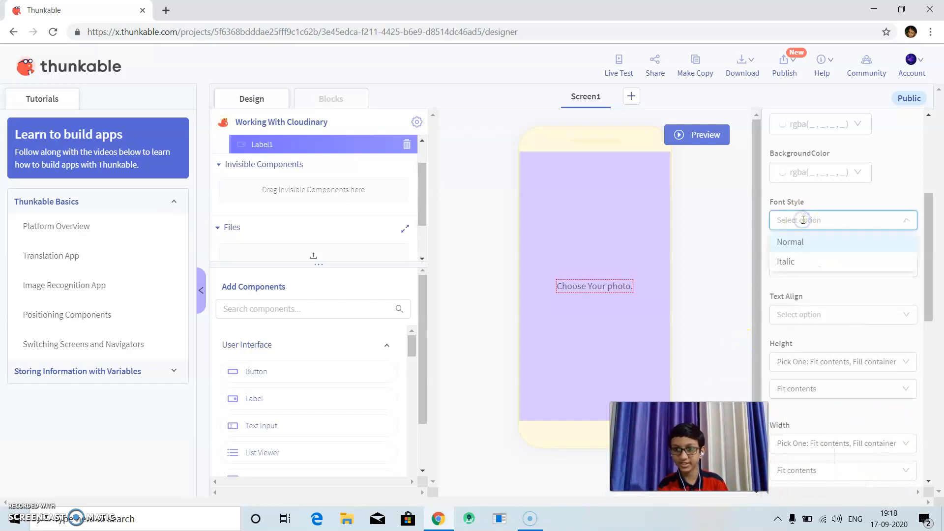
click(792, 259)
click(815, 267)
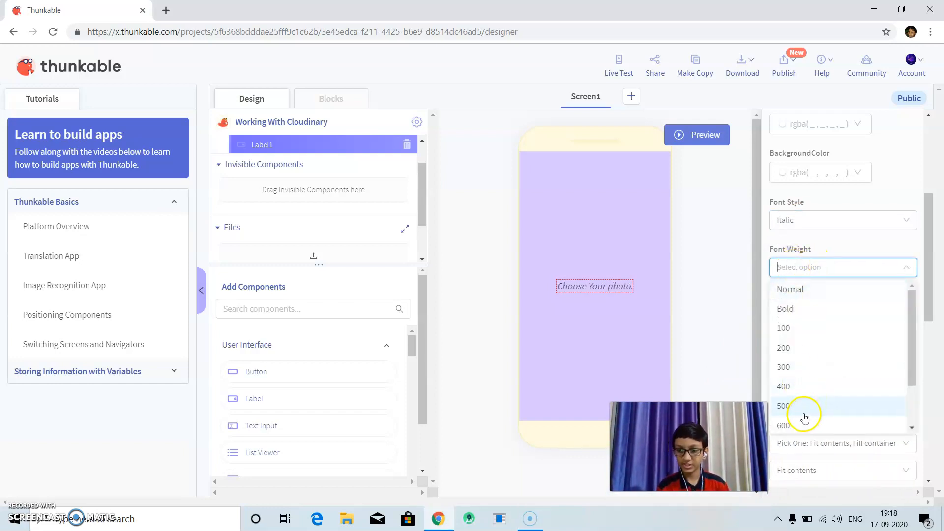
click(785, 307)
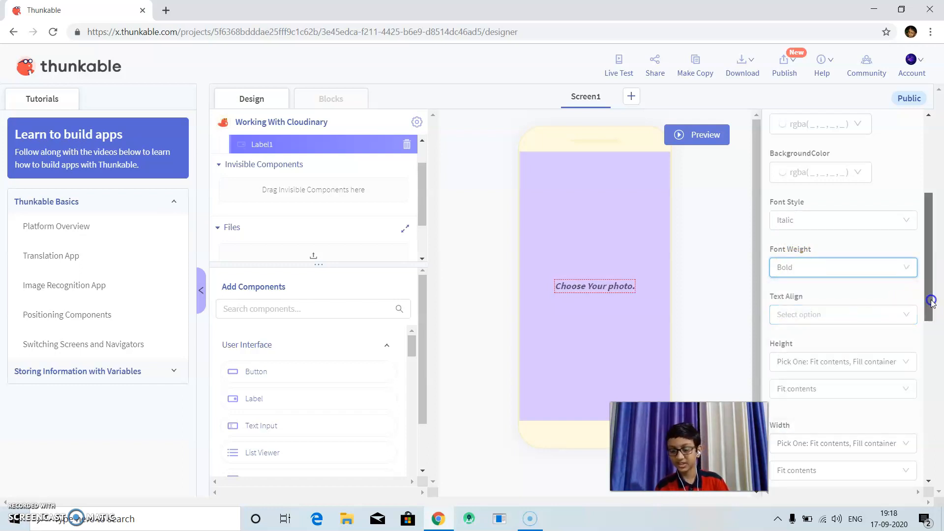
Give the label a dotted red border, rgba(208, 2, 27, 1), with width 2 and radius 5.
scroll(915, 325, down, 4)
scroll(914, 386, down, 5)
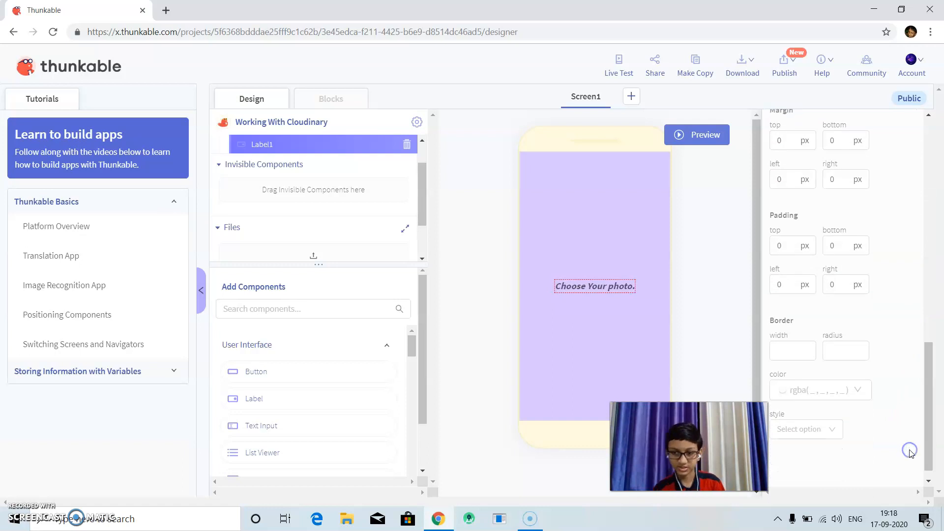
click(837, 355)
text(5)
click(772, 350)
text(2)
click(813, 393)
click(828, 358)
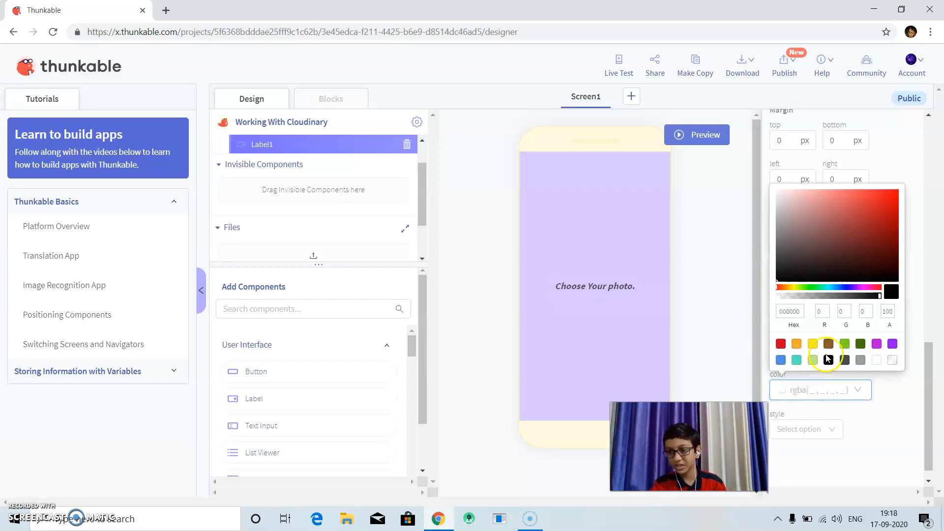
click(781, 343)
click(808, 429)
click(790, 466)
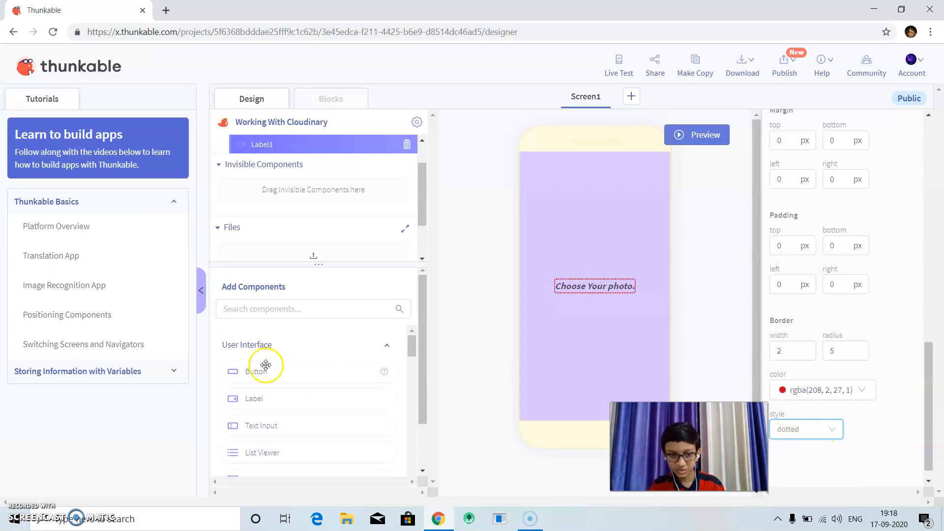
Find the Photo Library component by searching for "photo" and add it to the app.
click(291, 308)
text(phopt)
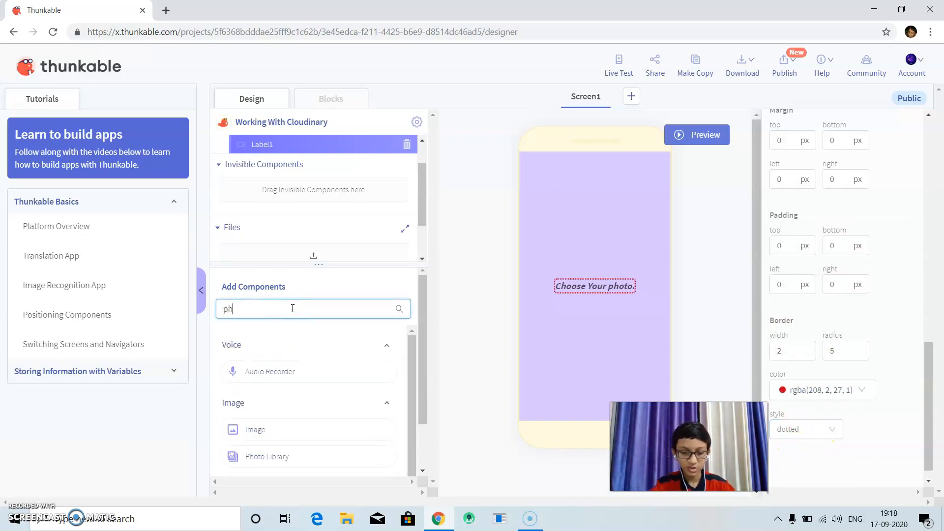
key(BackSpace)
text(to)
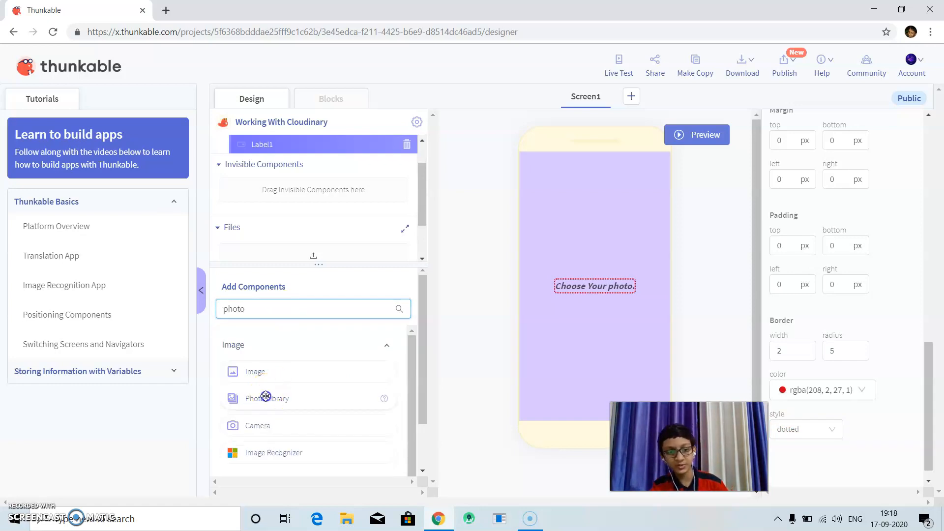
drag(257, 398, 523, 366)
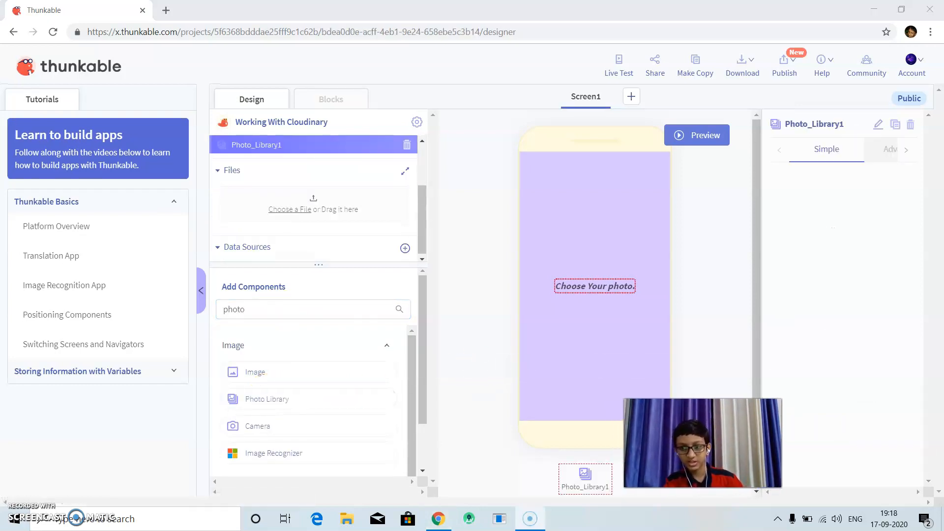
Add a Button component below the "Choose Your photo." label and make its background white.
click(308, 310)
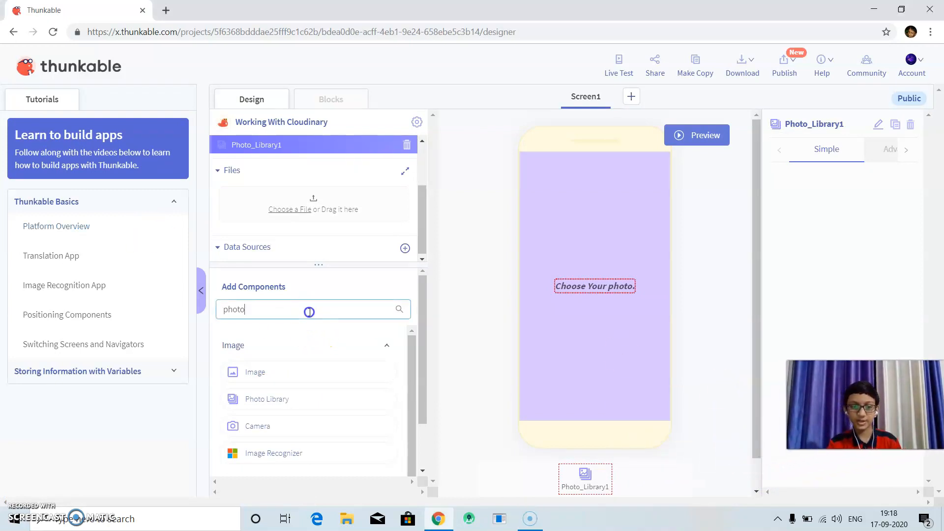
drag(257, 370, 573, 290)
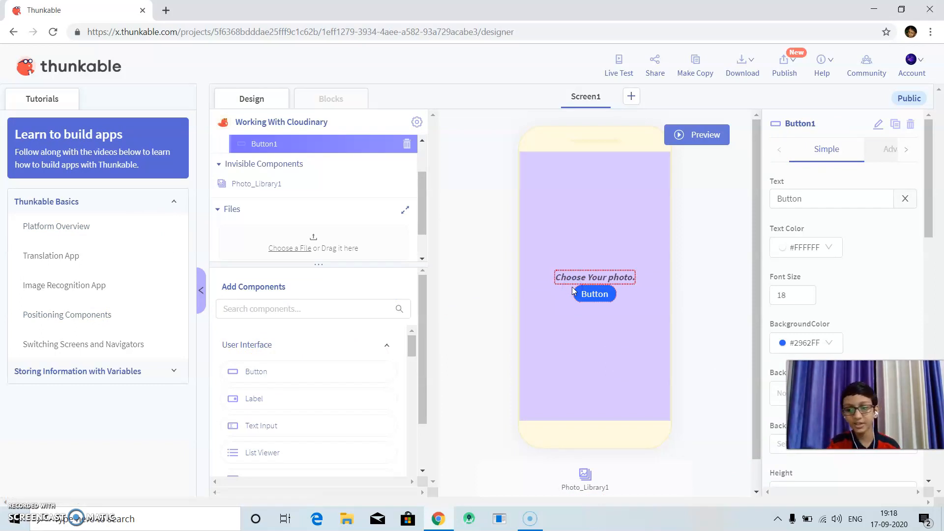
drag(826, 399, 810, 419)
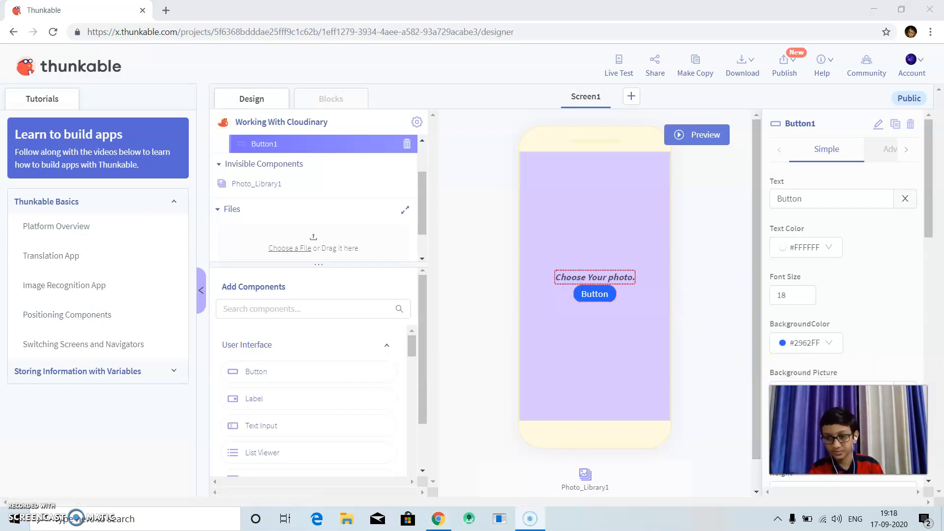
click(828, 344)
Set the button's text color to blue, rgba(8, 122, 255, 1).
click(817, 246)
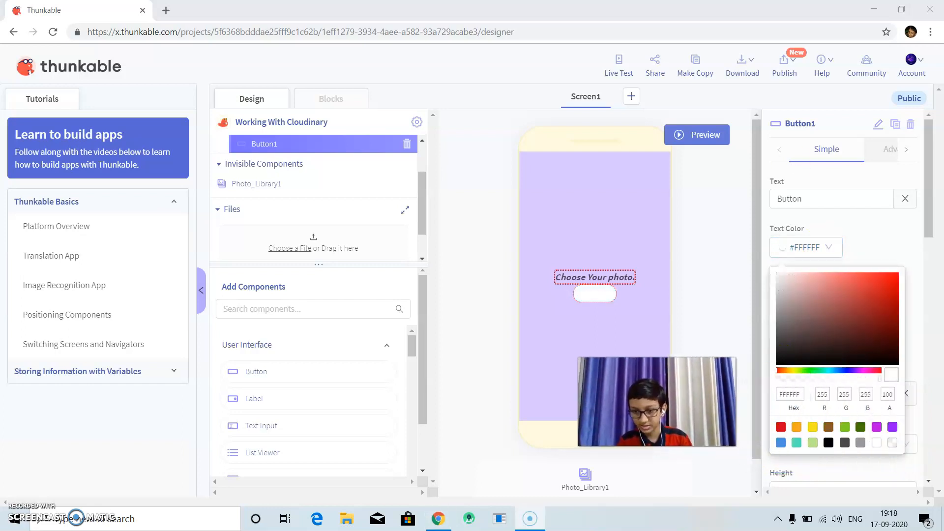
click(780, 443)
drag(860, 285, 895, 261)
Set the button's text to "Choose your photo".
click(889, 199)
click(904, 199)
text(Choosde y)
key(BackSpace)
key(BackSpace)
key(BackSpace)
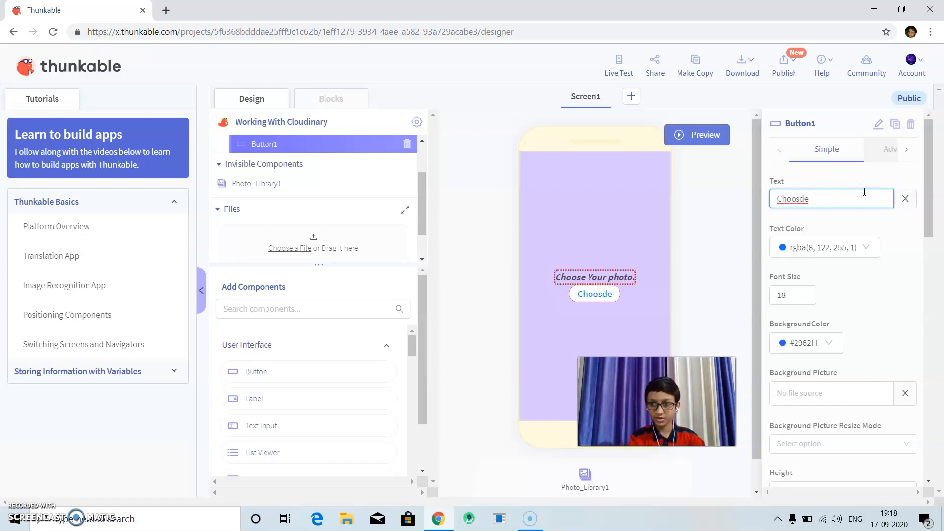
key(BackSpace)
text(e your photo)
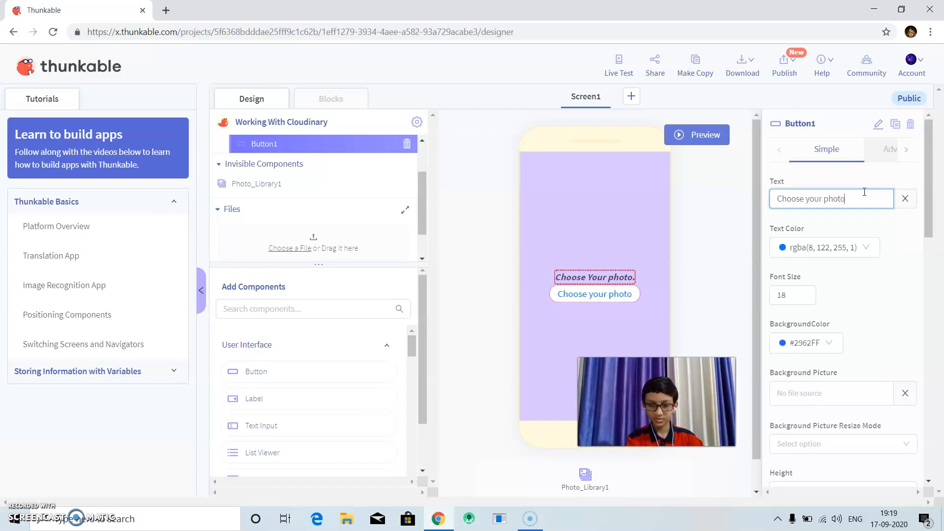
Make the button's text bold and give the button a dashed border with width 2 and radius 10.
drag(927, 217, 916, 468)
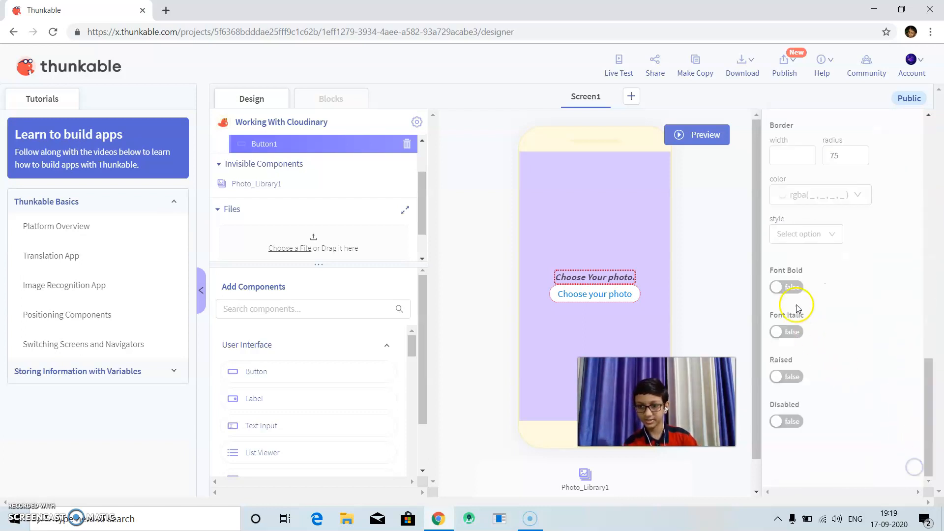
click(790, 288)
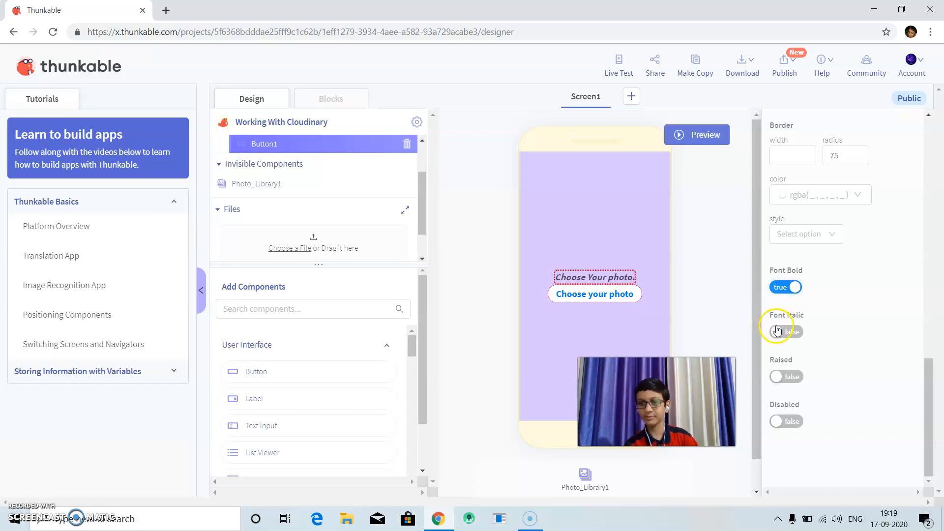
click(851, 156)
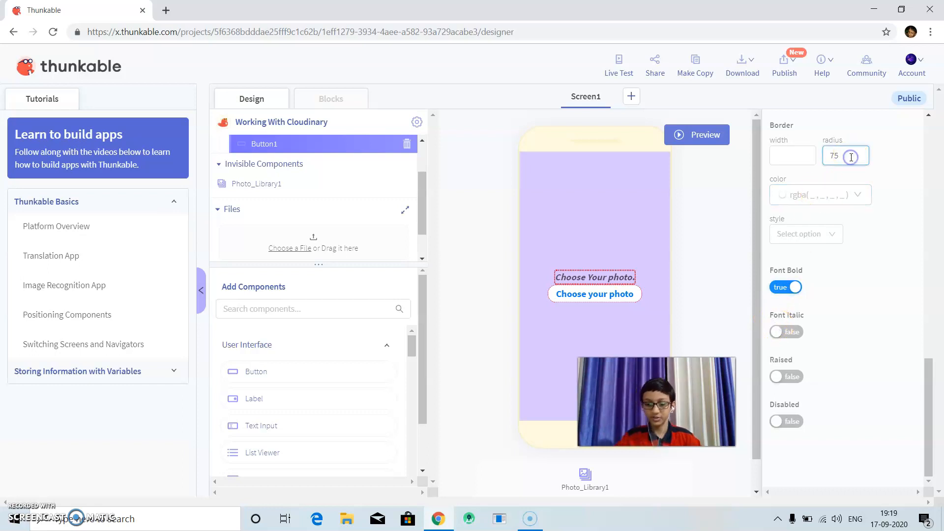
text(10)
click(797, 159)
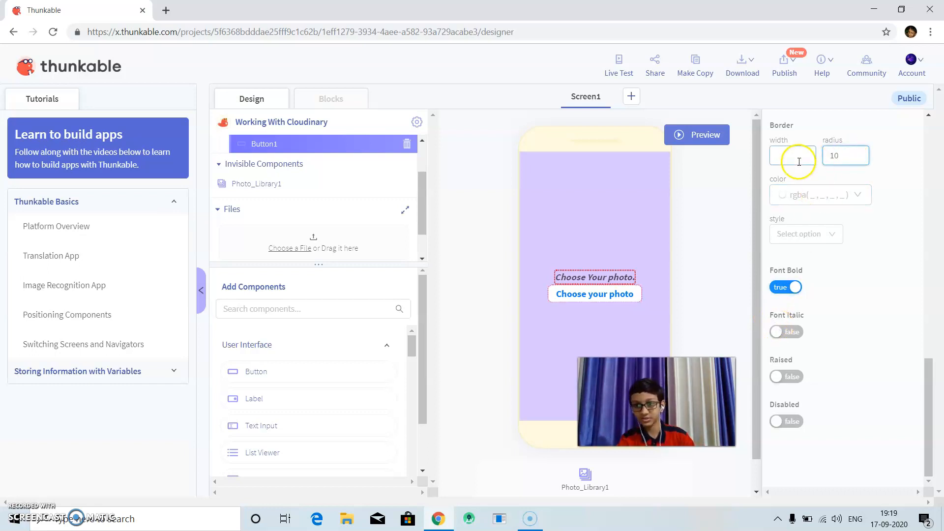
text(2)
click(790, 234)
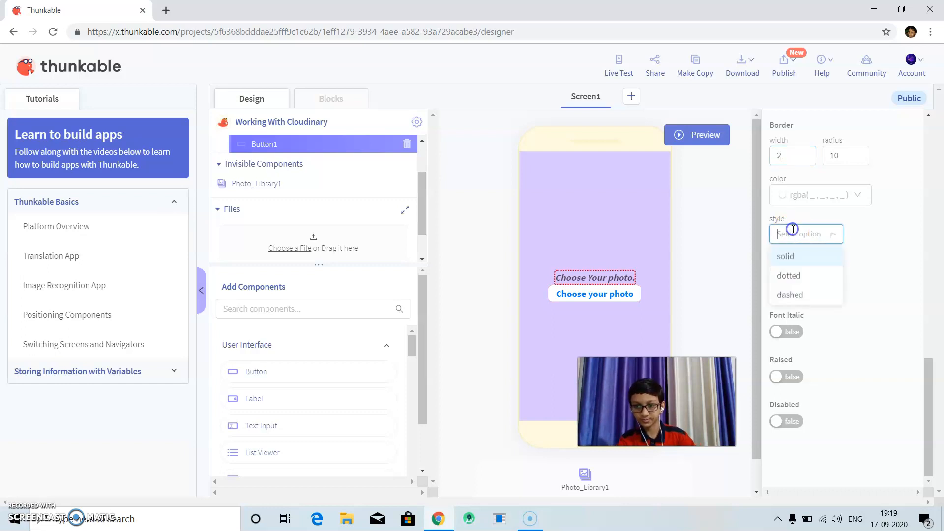
click(786, 257)
click(797, 235)
click(785, 296)
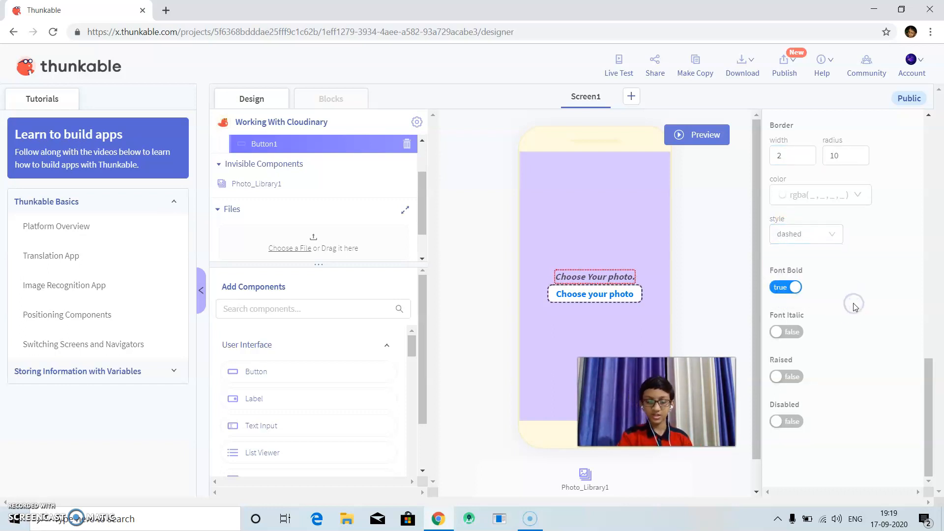
drag(656, 401, 854, 430)
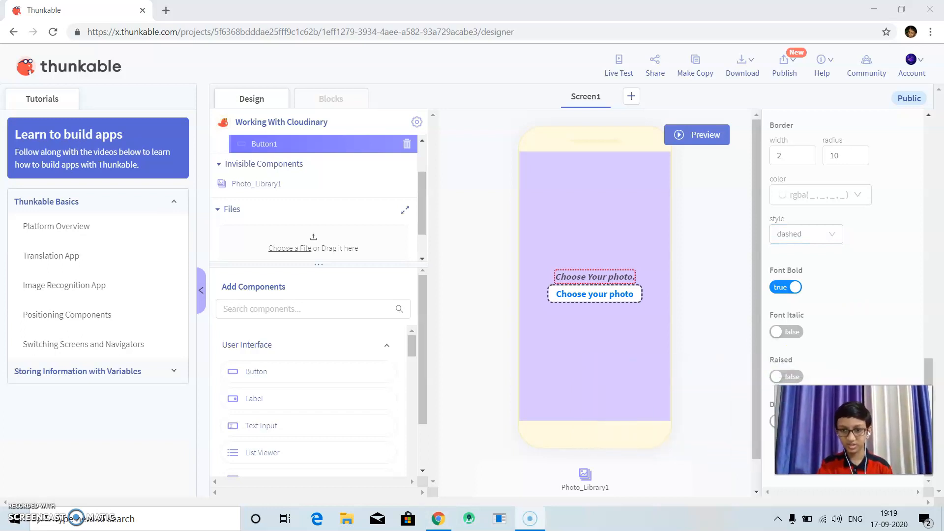
Find the Media DB component by searching for "medi" and add it to the app.
click(311, 310)
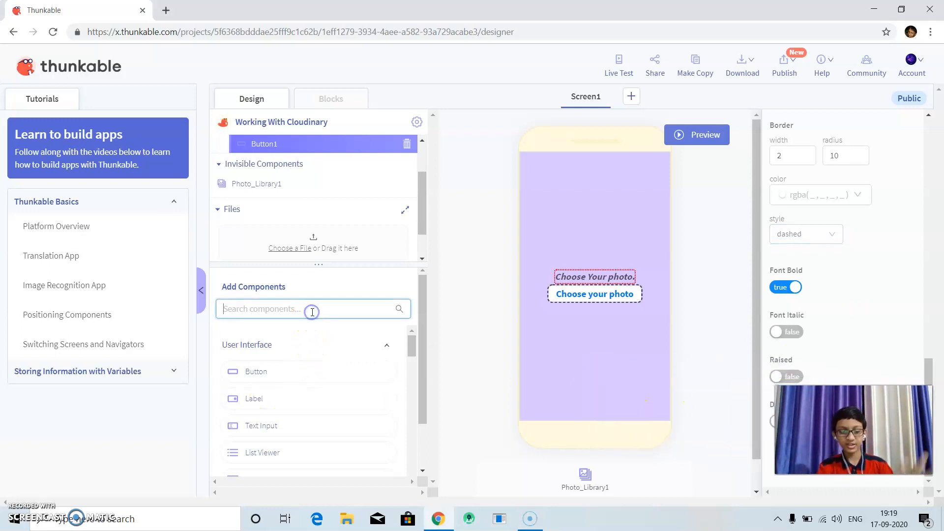
text(med)
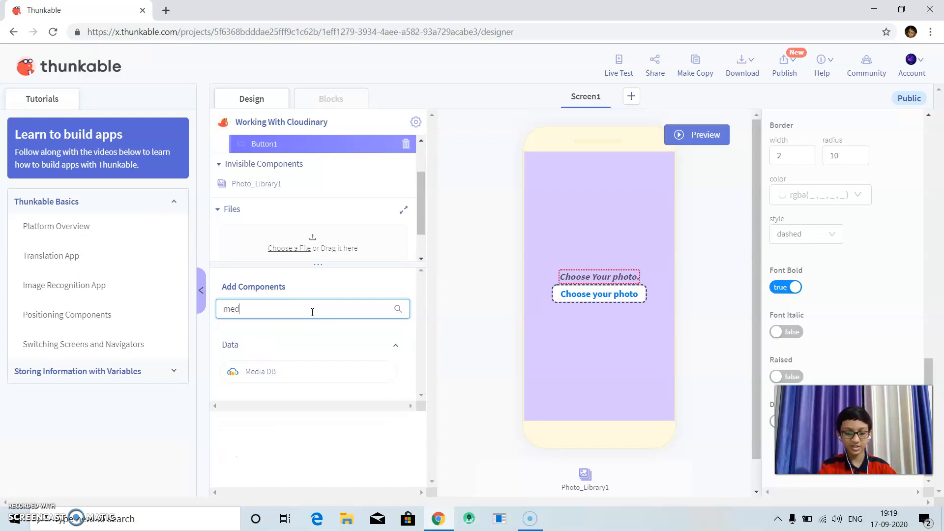
text(i)
drag(241, 371, 538, 329)
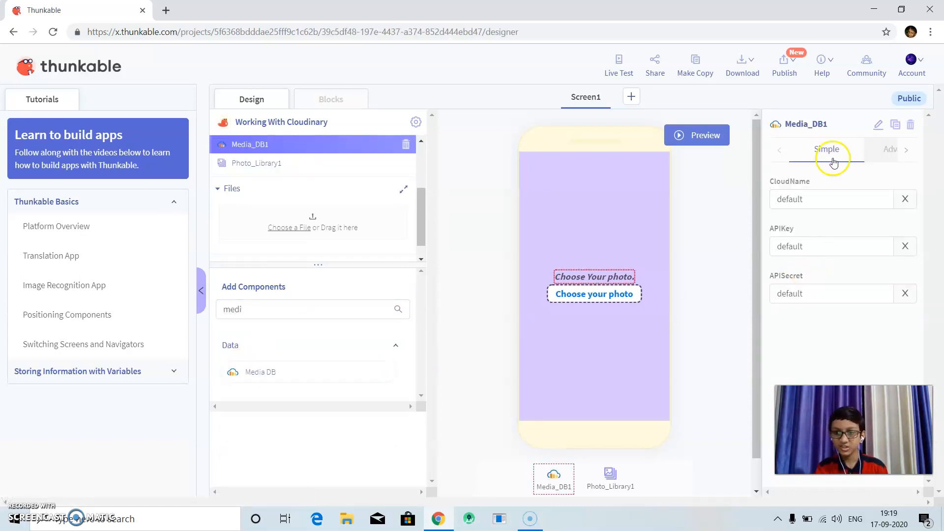
click(788, 204)
click(779, 239)
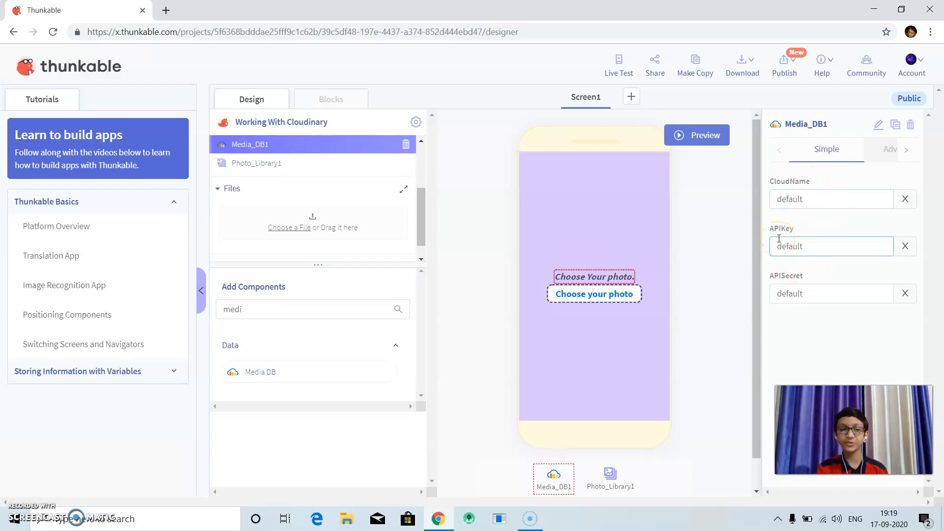
Find the official Cloudinary website with a web search for "cloudinary" in a new browser tab and open its login page.
click(242, 6)
click(157, 12)
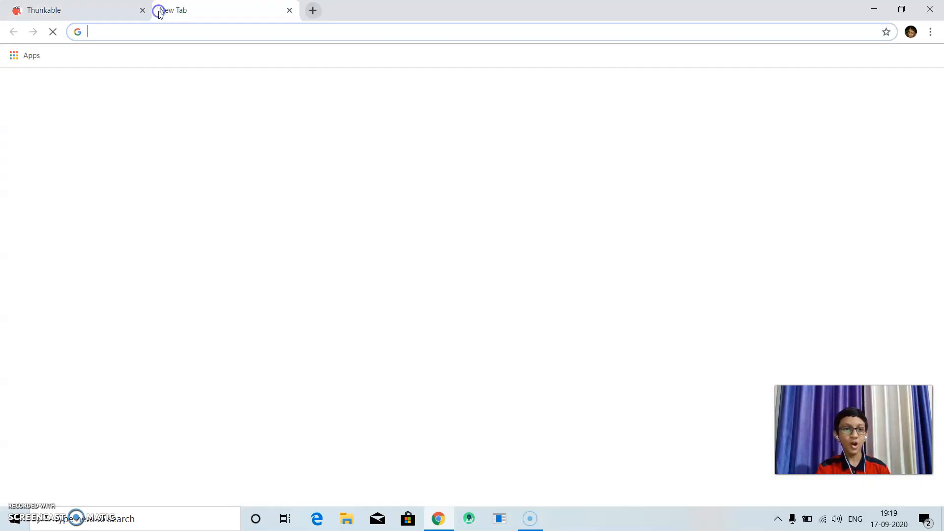
text(clo)
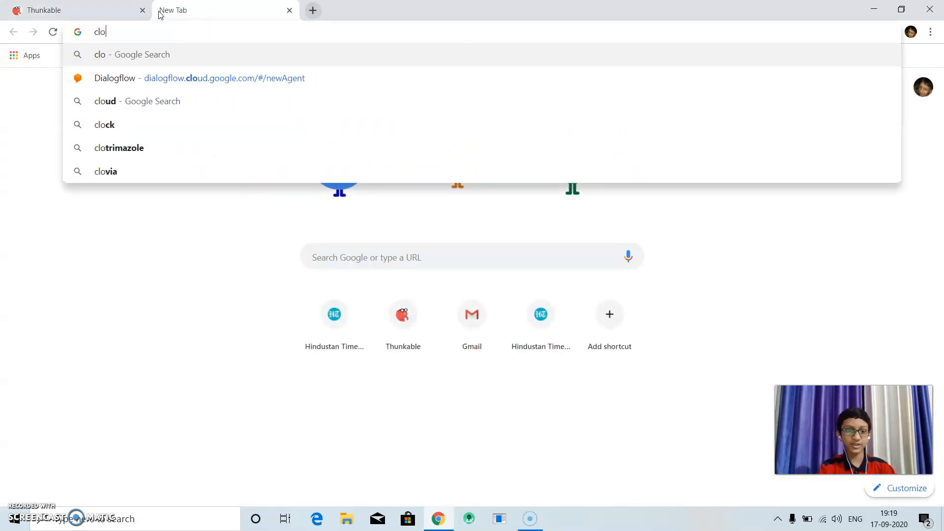
text(udinary)
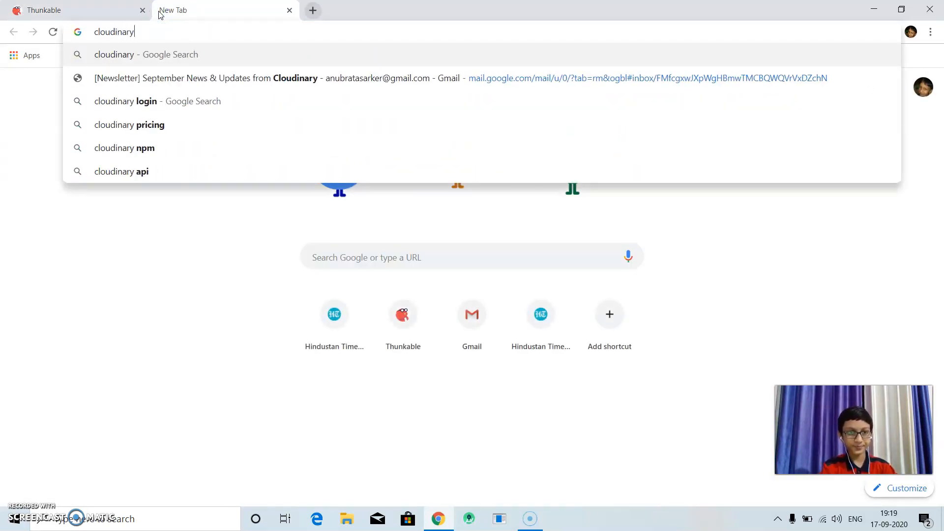
key(Return)
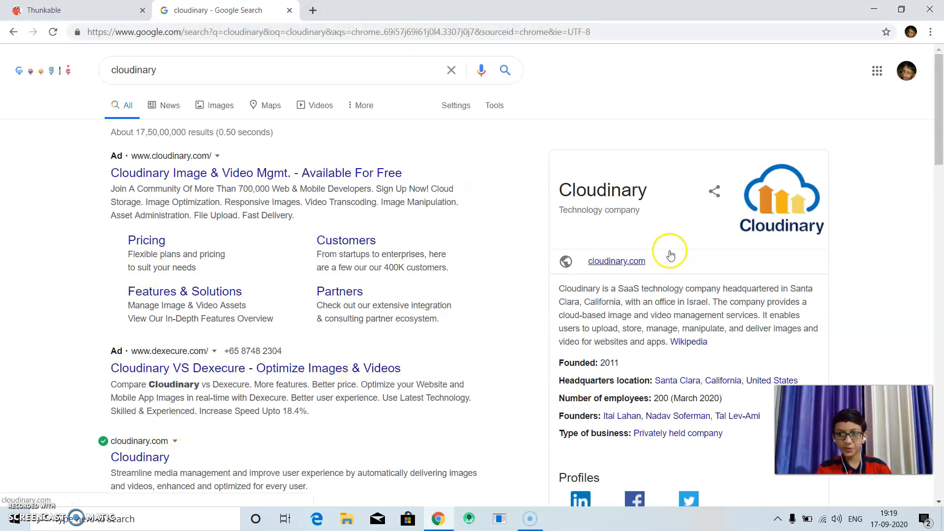
click(940, 182)
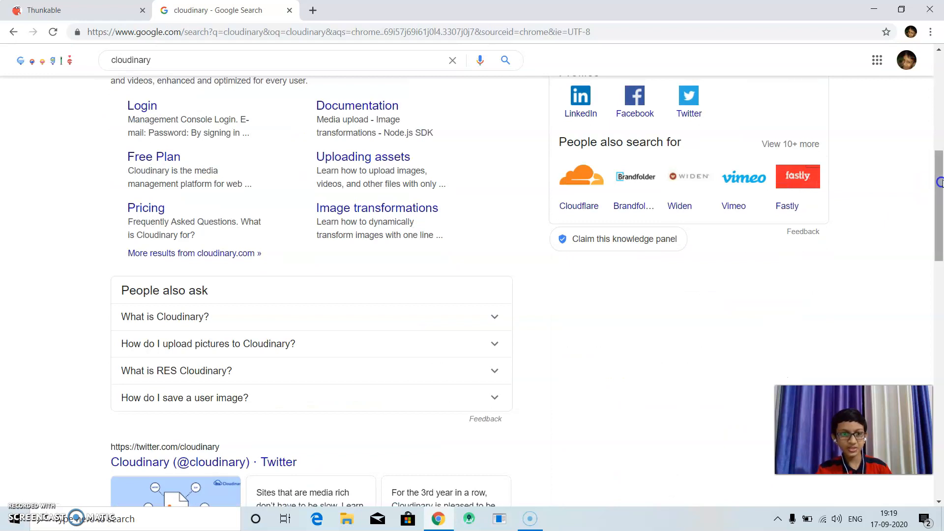
scroll(130, 133, up, 2)
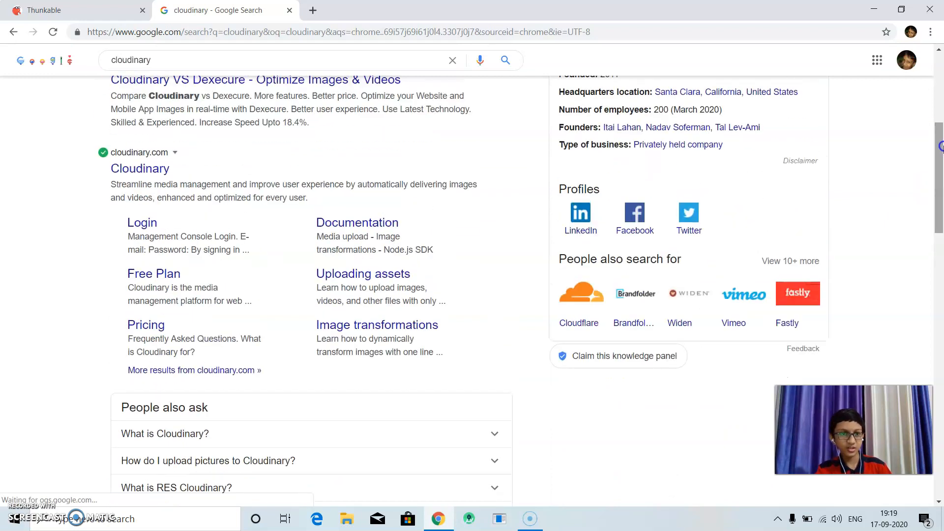
click(140, 169)
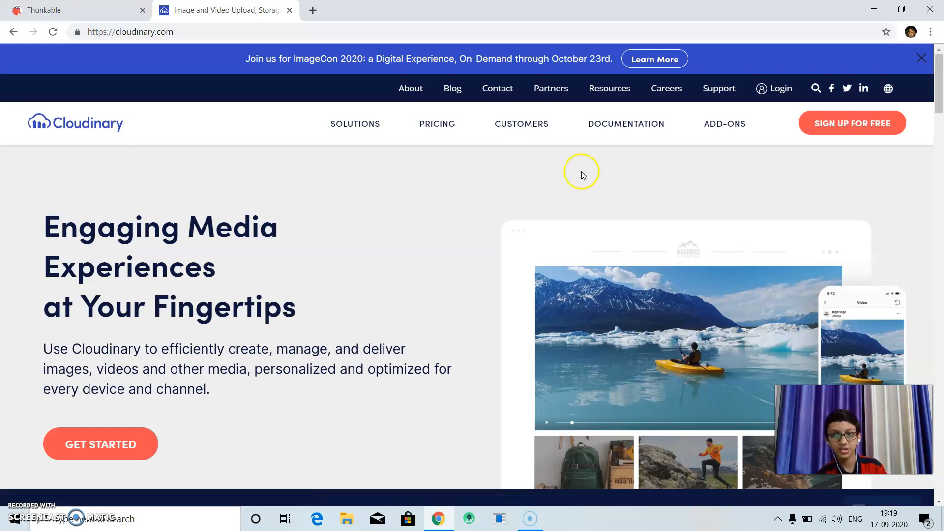
click(762, 90)
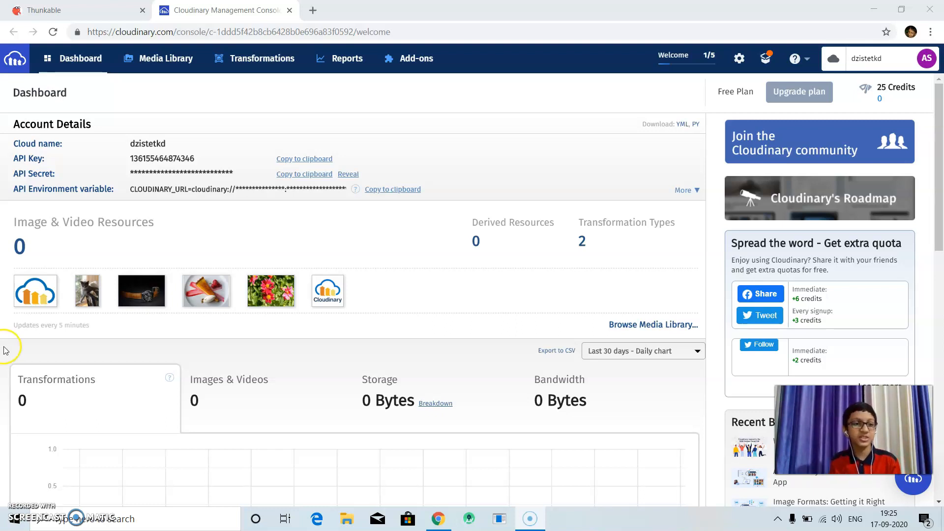
Copy the cloud name from the Cloudinary dashboard's account details into the Media DB component's CloudName property in Thunkable.
click(59, 10)
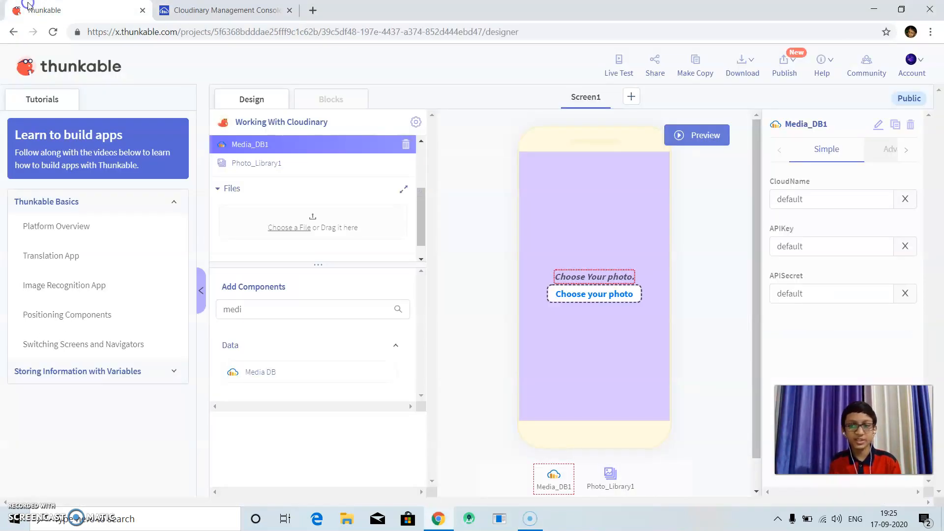
click(173, 9)
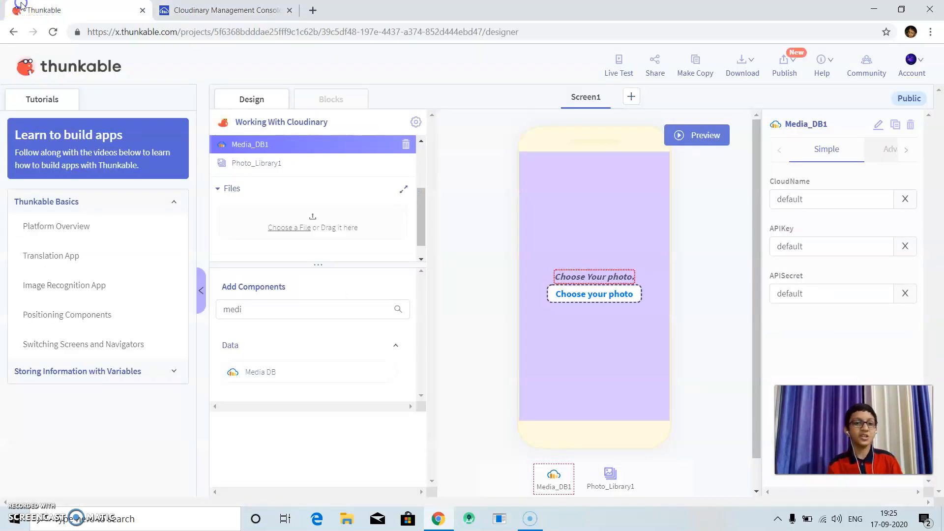
click(49, 10)
click(904, 198)
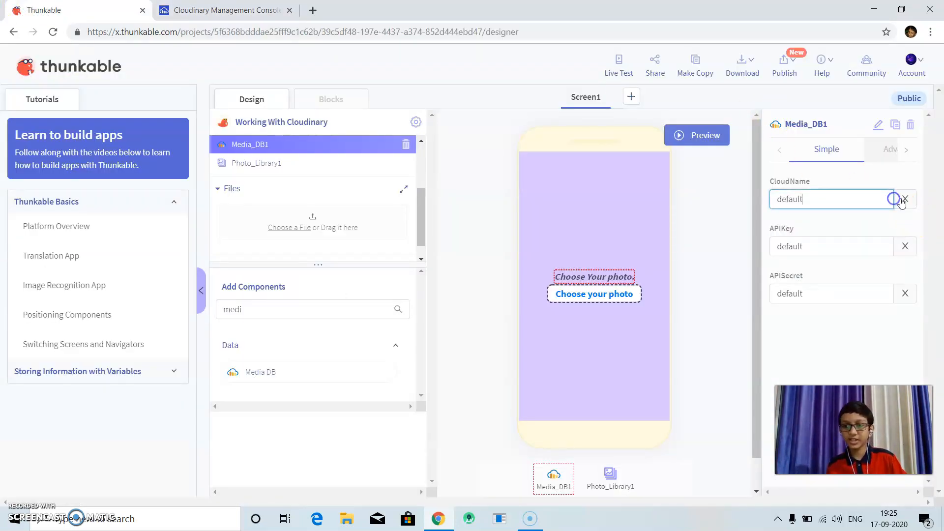
text(dzistetkd)
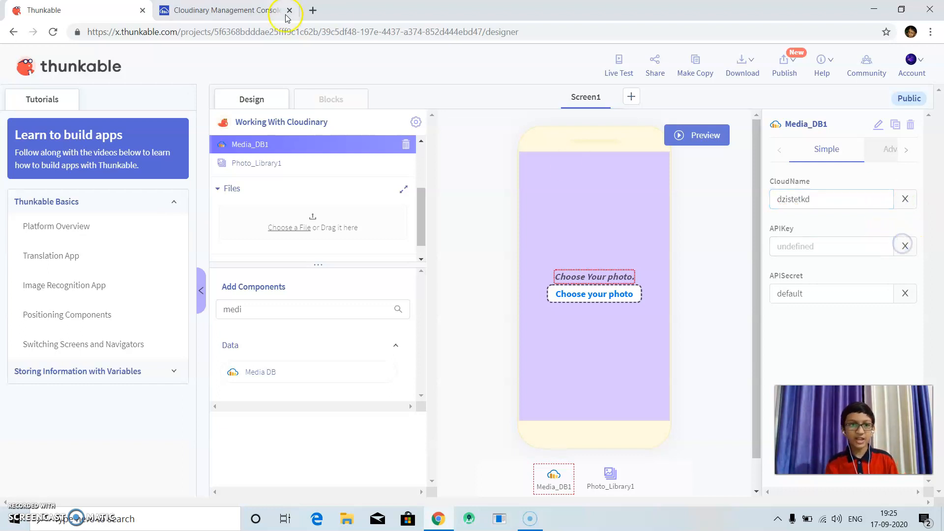
Copy the API key from the Cloudinary dashboard and paste it into the Media DB component's APIKey property in Thunkable.
click(235, 10)
click(289, 158)
click(114, 14)
click(844, 243)
key(ctrl+v)
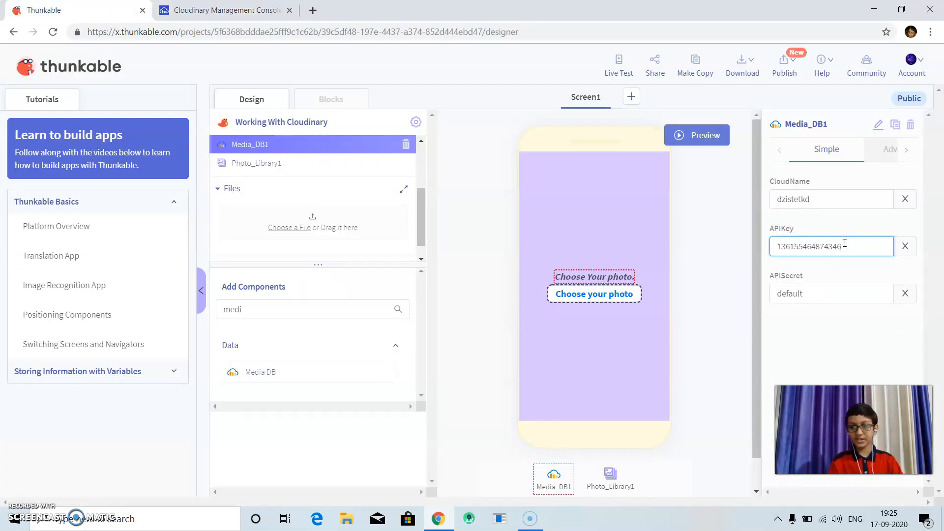
Reveal and copy the API secret on the Cloudinary dashboard, and paste it into the Media DB component's APISecret property in Thunkable.
click(899, 301)
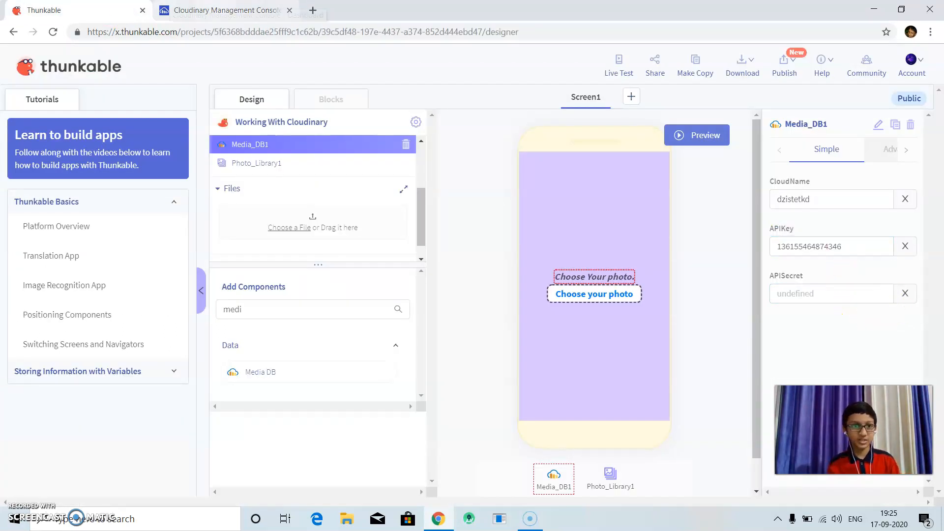
click(226, 10)
click(354, 174)
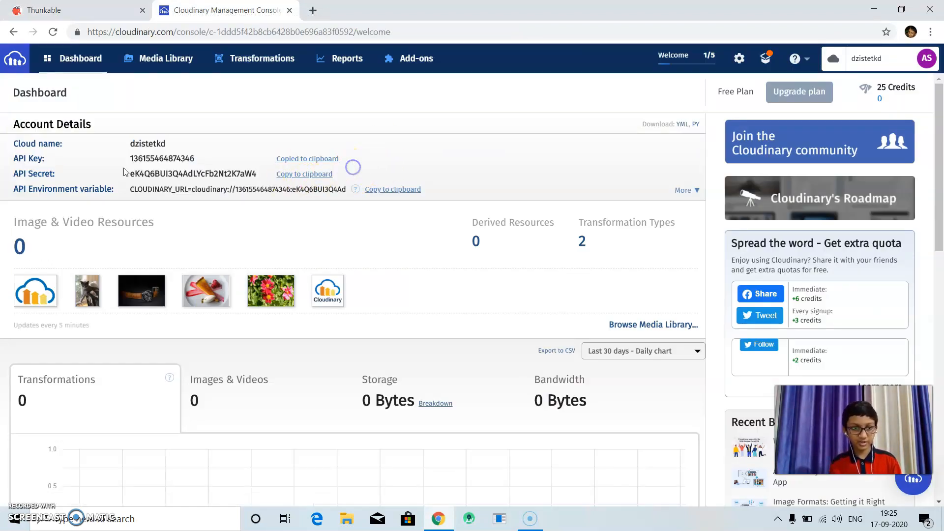
click(325, 175)
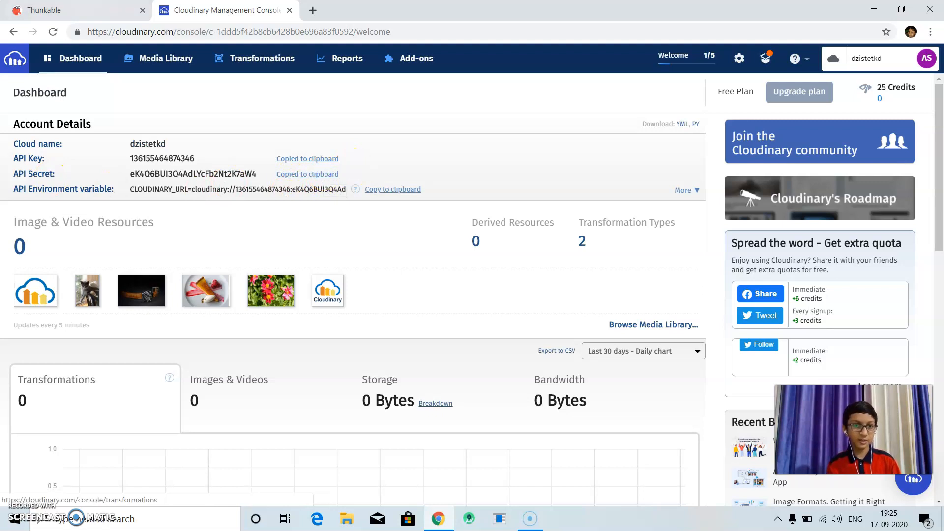
click(73, 10)
right_click(797, 293)
key(alt+p)
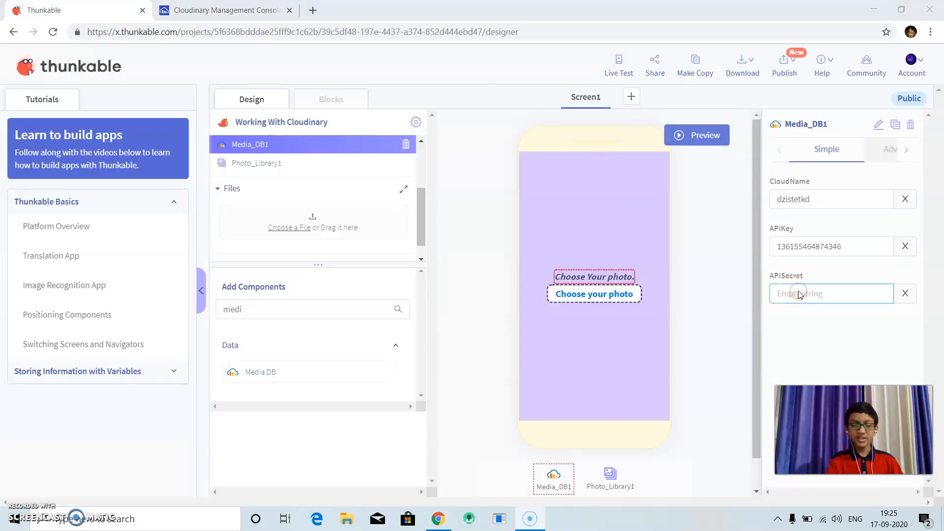
click(798, 292)
key(ctrl+v)
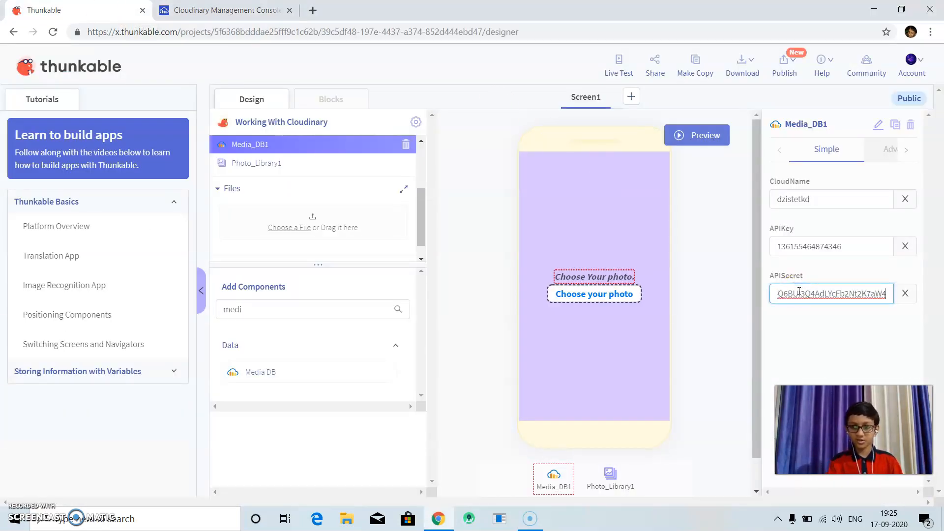
Search the components for "web" and add a Web Viewer beneath the "Choose your photo" button.
click(799, 292)
click(796, 326)
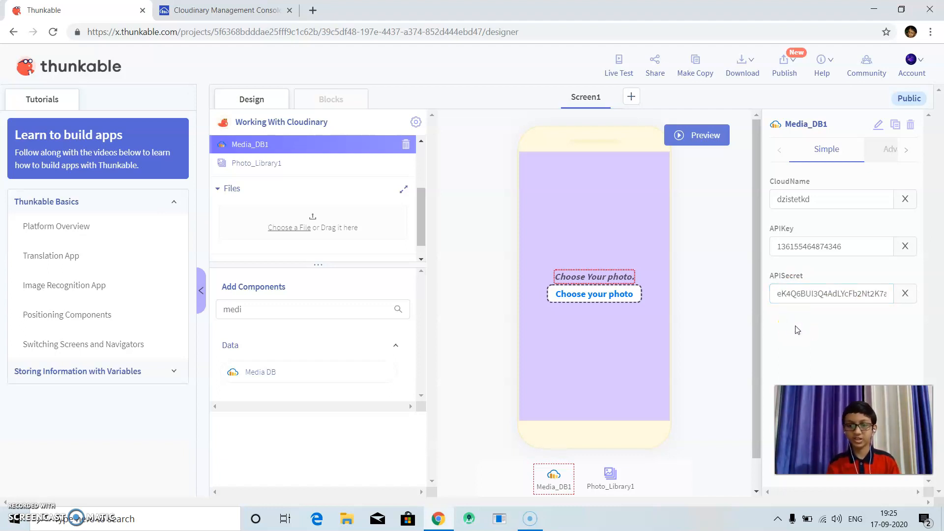
double_click(386, 309)
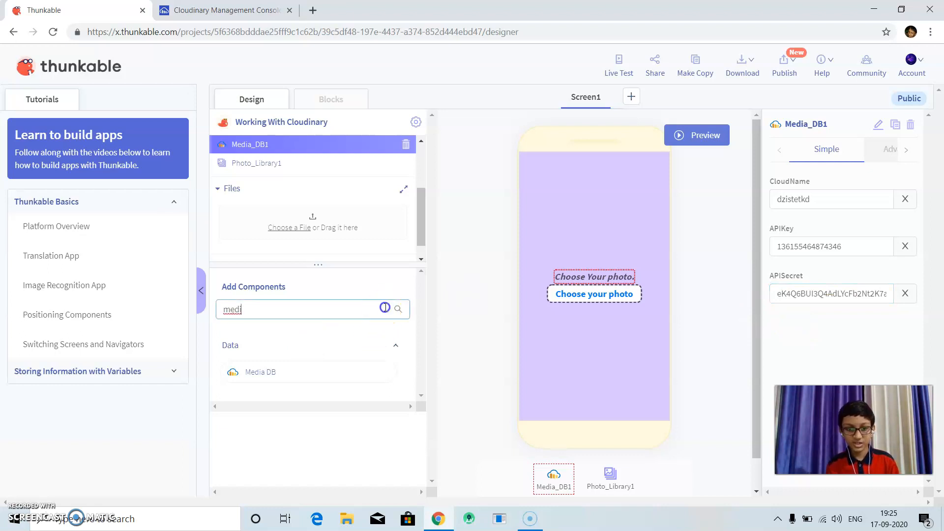
text(web)
drag(301, 366, 584, 301)
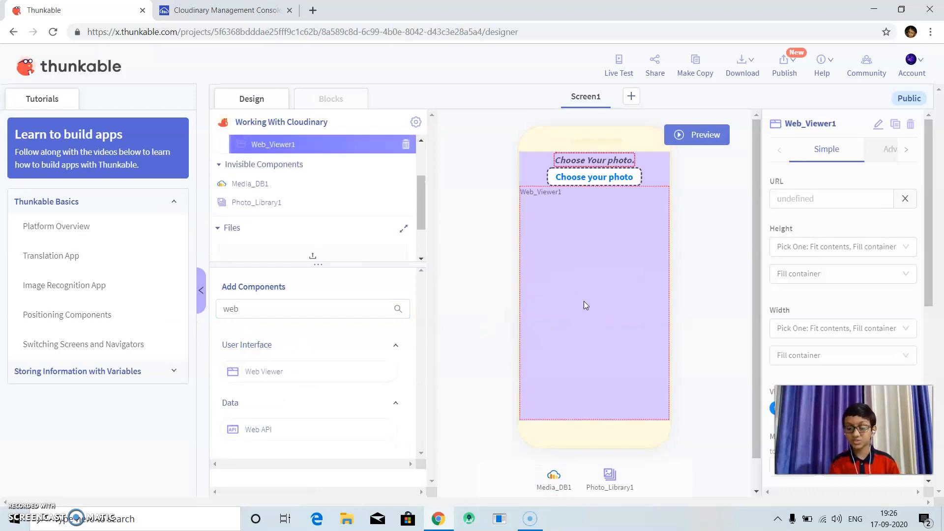
Set the Web Viewer's height and width to Absolute Size, each with a value of 250.
drag(854, 430, 668, 457)
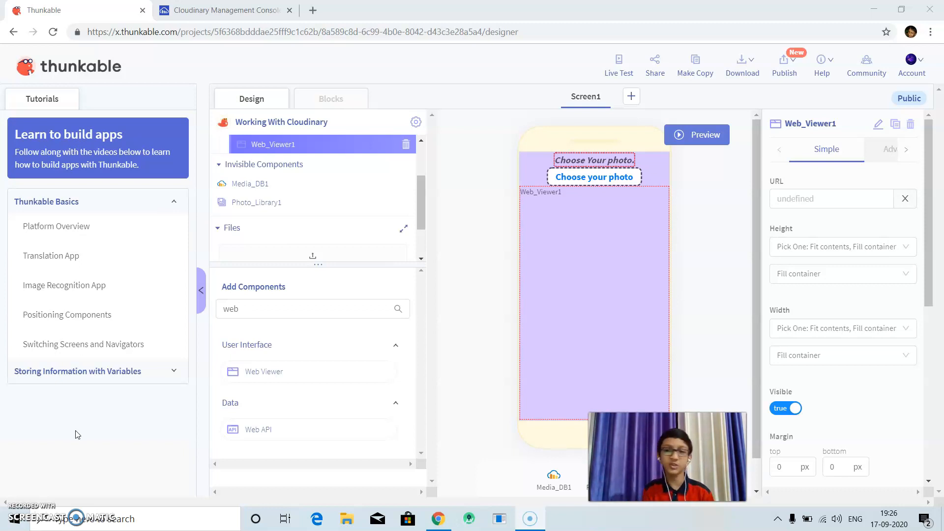
click(439, 145)
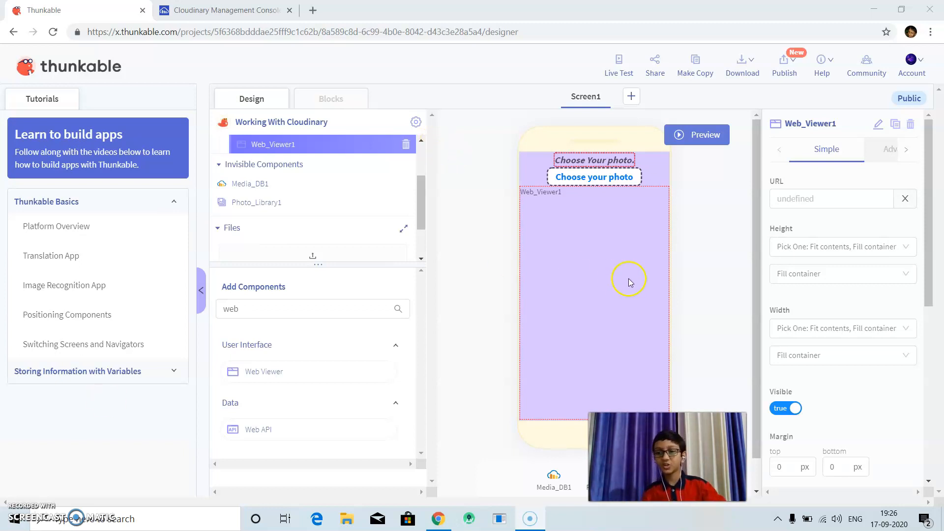
click(784, 246)
click(794, 305)
click(794, 280)
text(250)
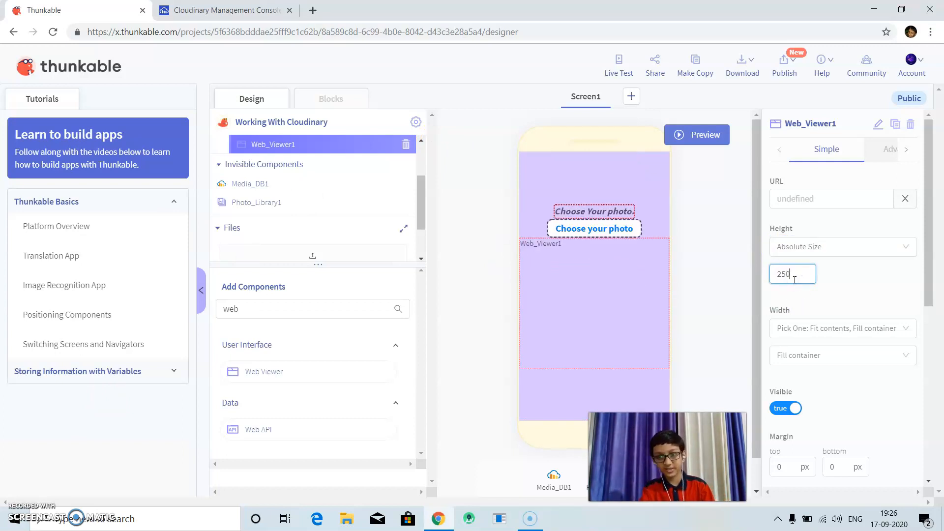
click(795, 328)
click(802, 386)
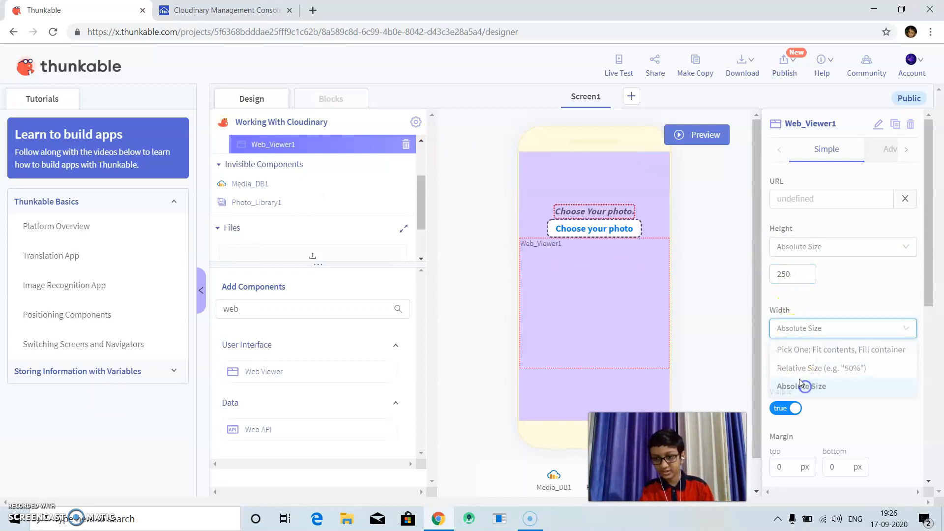
click(790, 351)
text(250)
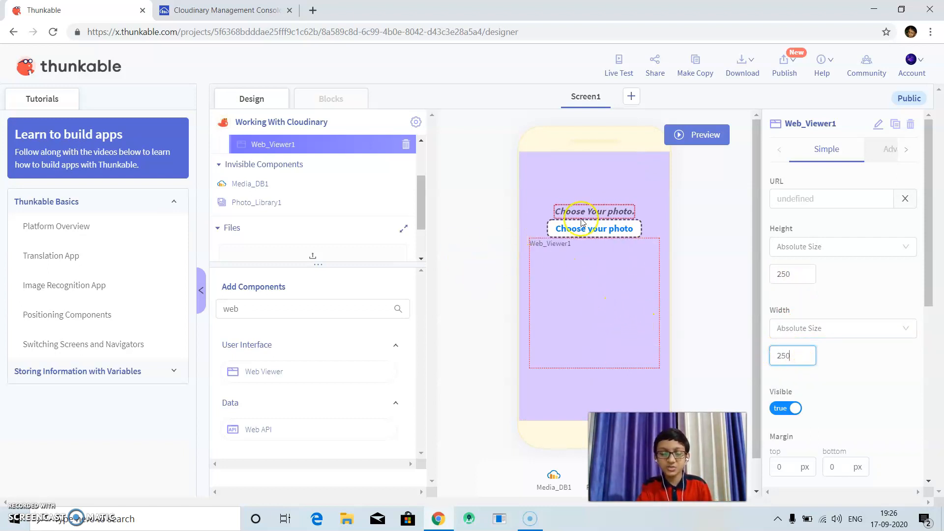
Add a Column between the "Choose your photo" button and the Web Viewer, with an absolute height of 20.
drag(291, 310, 78, 305)
key(BackSpace)
text(col)
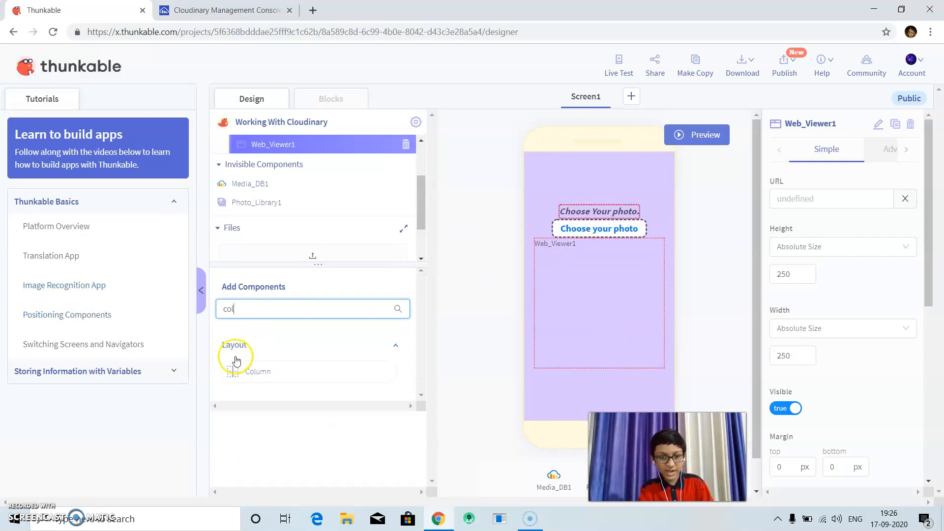
drag(236, 370, 563, 243)
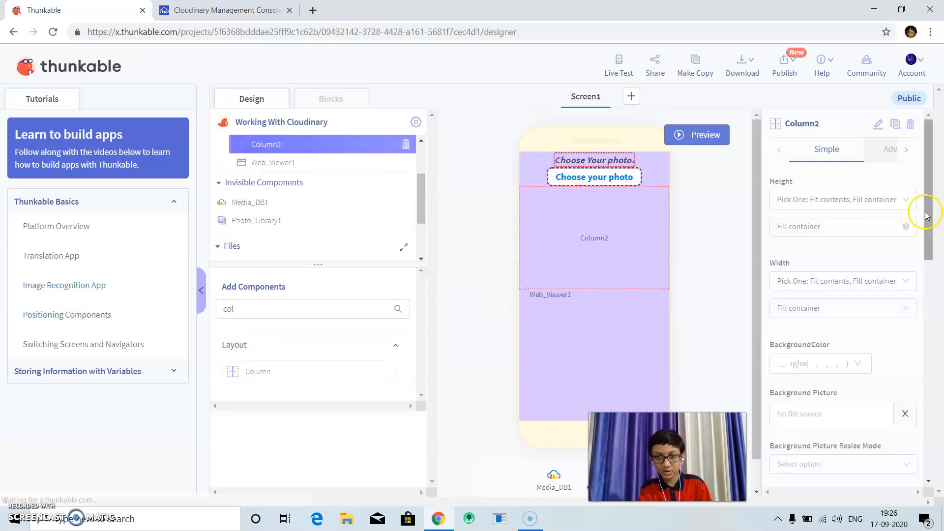
click(846, 195)
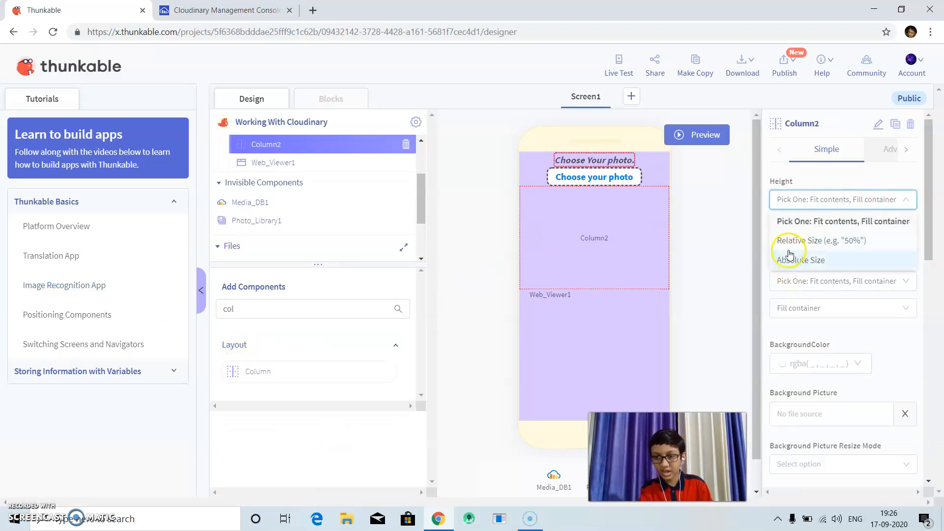
click(789, 259)
click(792, 227)
text(10)
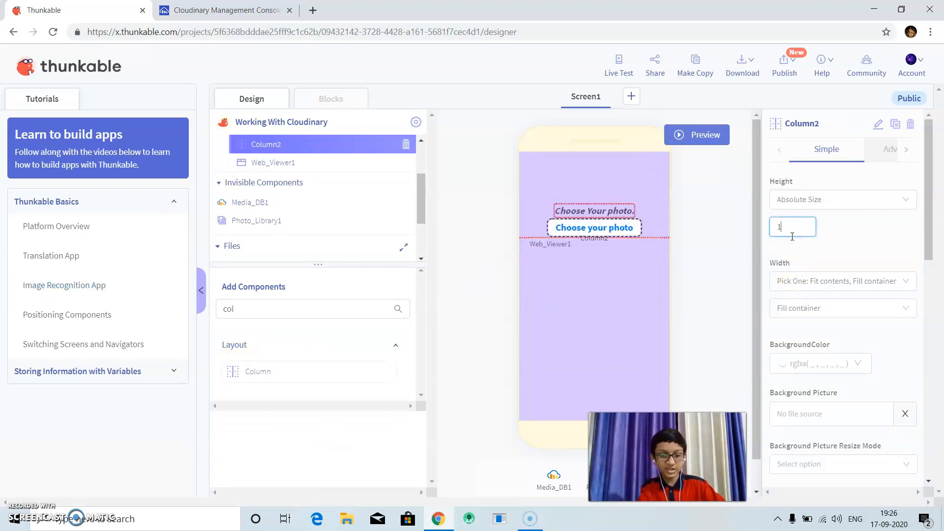
key(BackSpace)
key(BackSpace)
text(20)
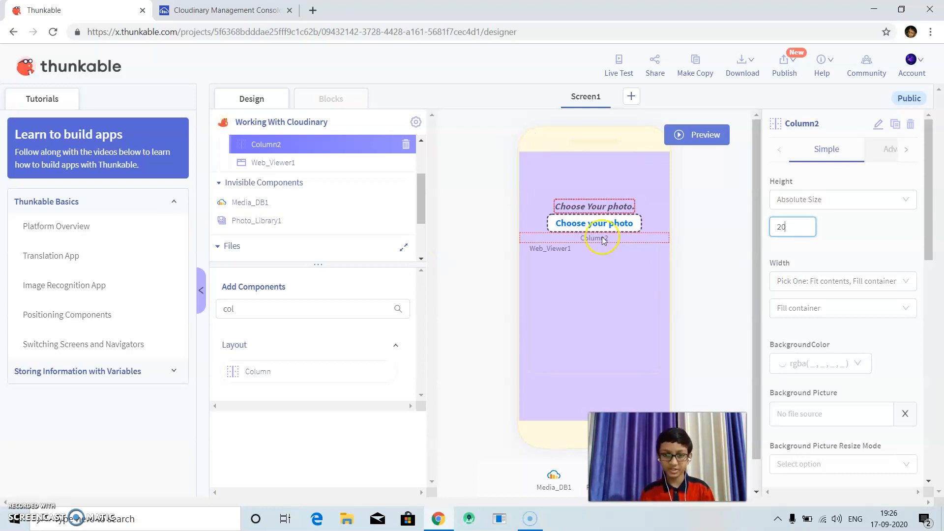
Duplicate the spacer column and place the copy between the label and the "Choose your photo" button.
click(894, 124)
click(570, 195)
drag(566, 241, 572, 210)
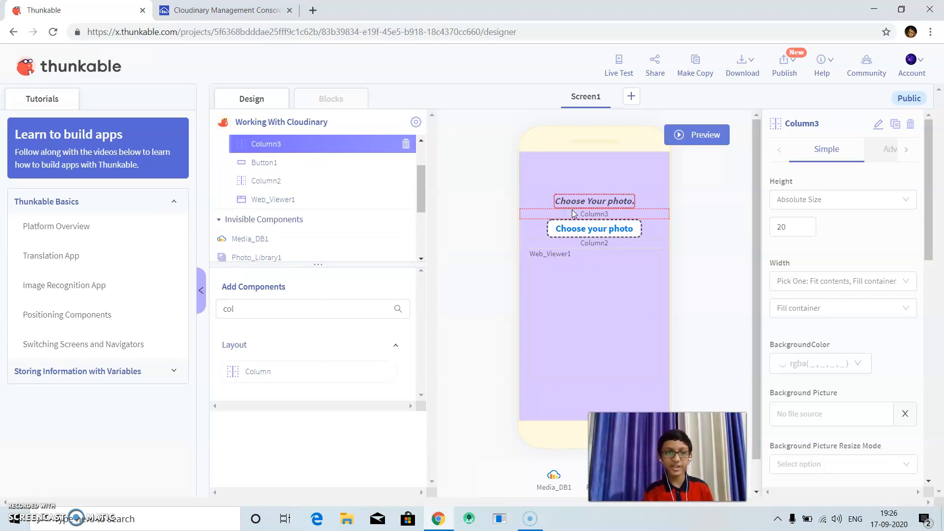
Add a "when Button1 Click" event block for the "Choose your photo" button to the blocks workspace.
click(348, 101)
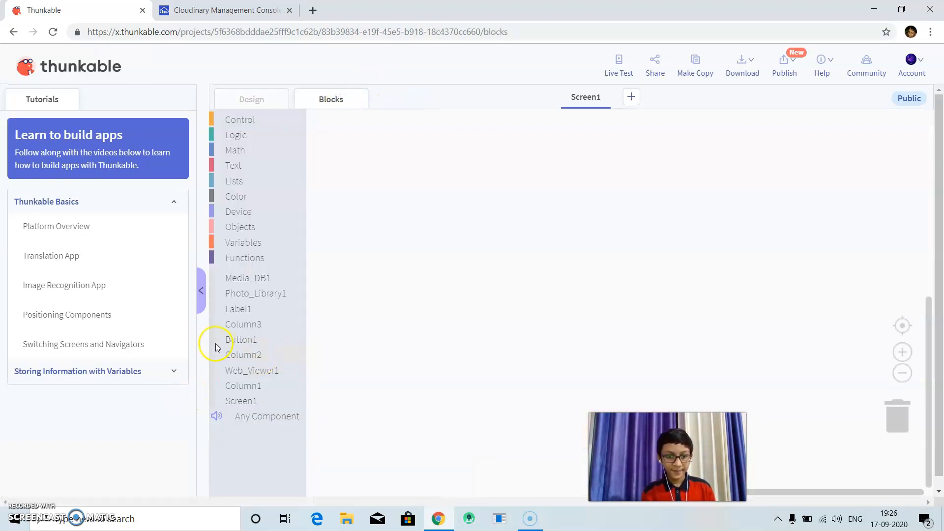
click(222, 97)
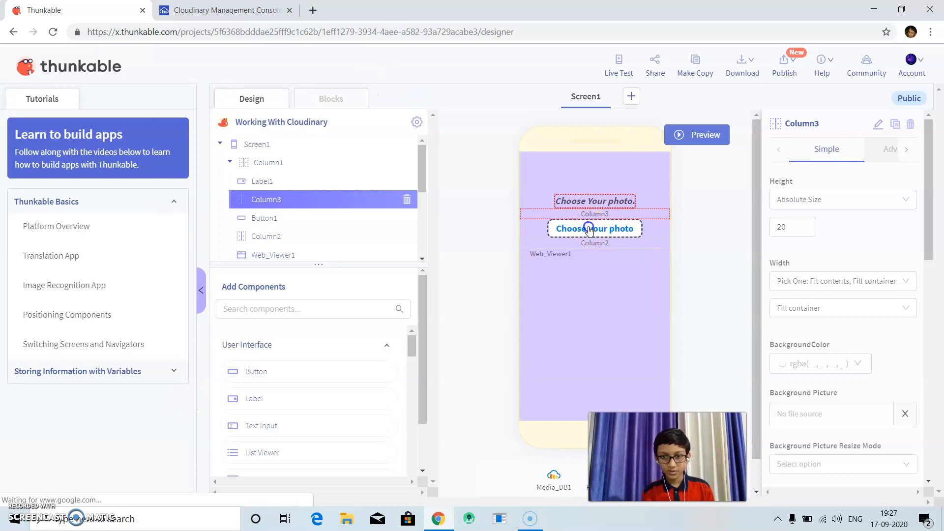
click(590, 229)
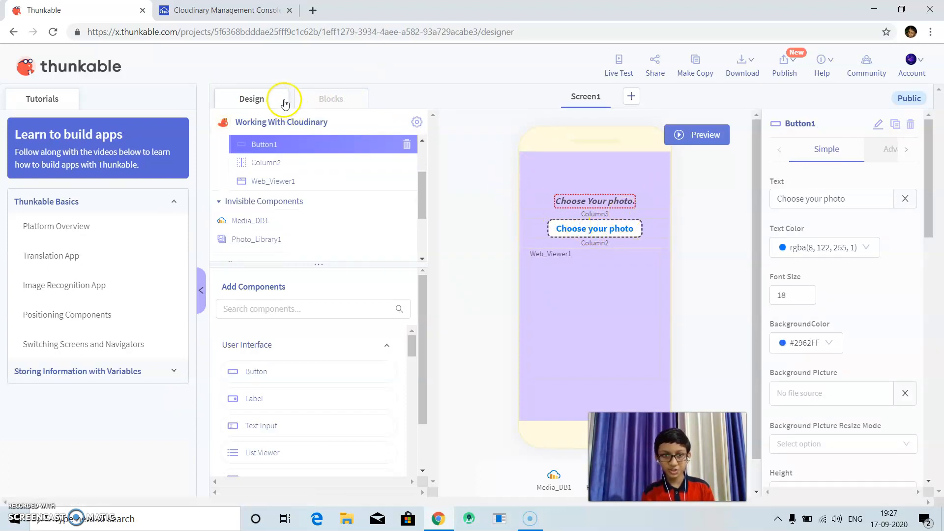
click(309, 97)
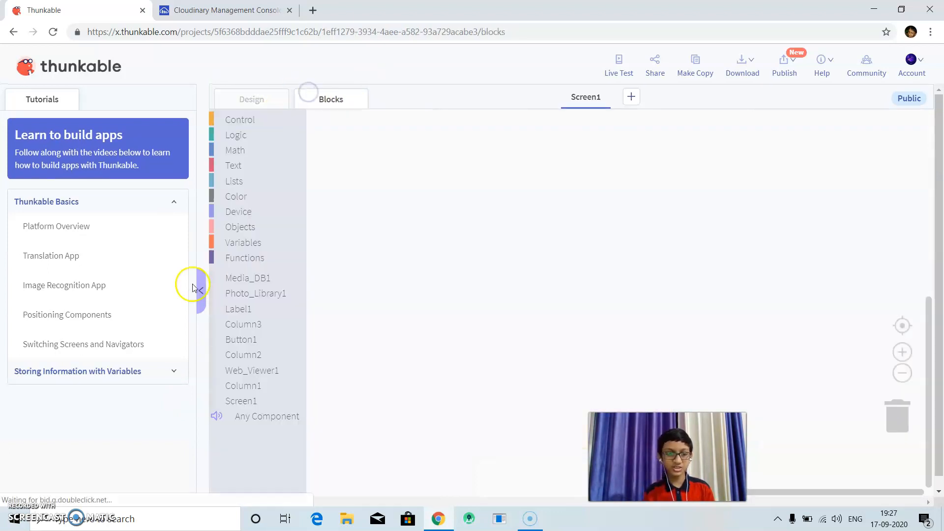
click(243, 339)
drag(392, 155, 408, 167)
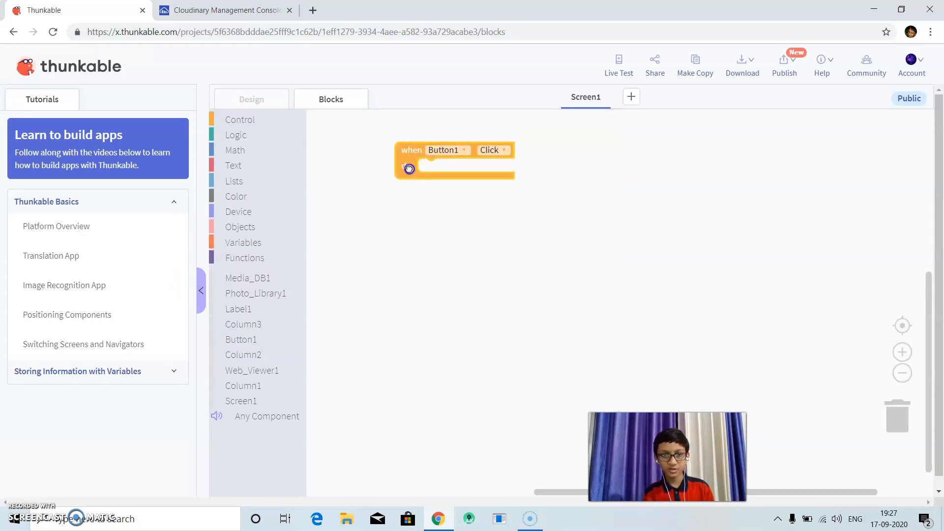
Place a Photo_Library1 "select photo" call inside the Button1 Click event.
click(239, 294)
click(336, 127)
drag(343, 126, 440, 166)
right_click(458, 303)
click(409, 300)
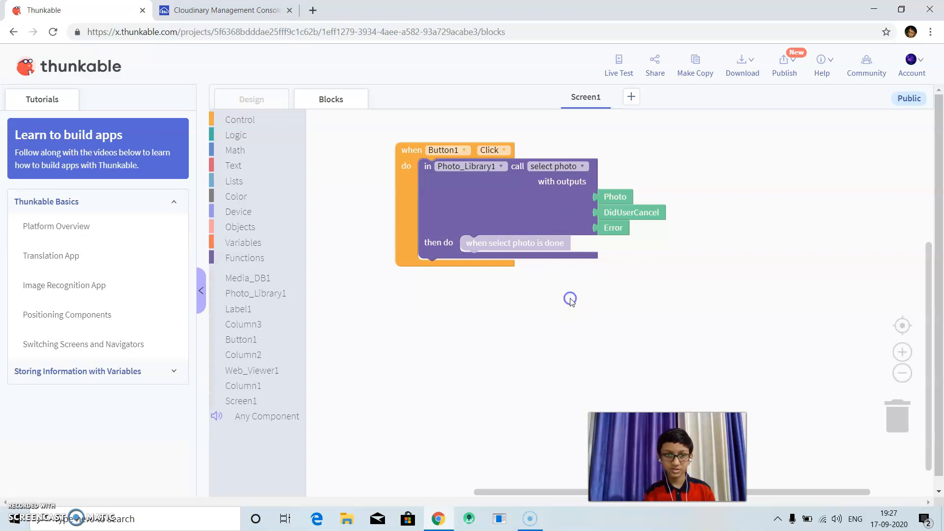
Insert an if-do block into the "select photo" call's "then do" slot and give it an "and" condition.
click(229, 133)
click(228, 120)
drag(326, 126, 473, 248)
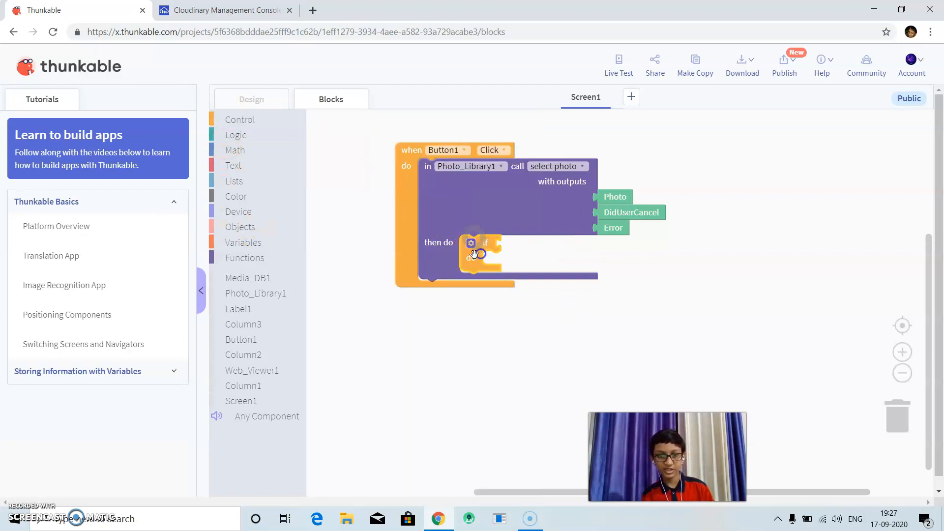
click(241, 138)
drag(328, 245, 505, 248)
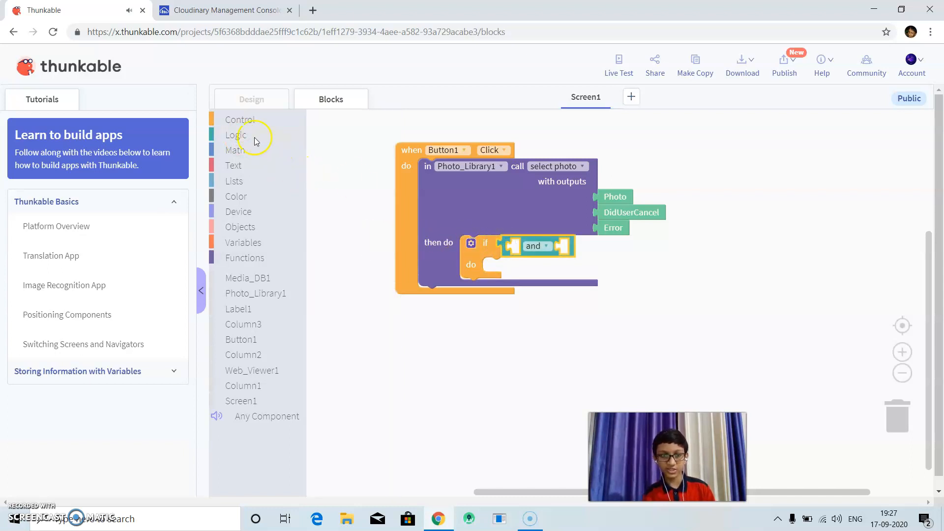
Complete the if condition as "not DidUserCancel and not Error" using two "not" blocks and the select photo outputs.
click(236, 135)
drag(337, 310, 606, 254)
key(ctrl+v)
drag(614, 212, 557, 247)
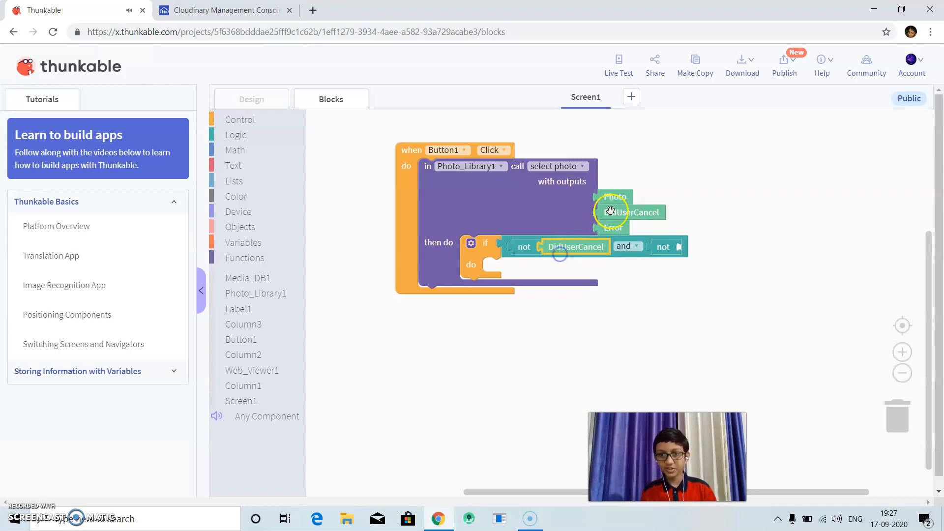
drag(605, 225, 694, 245)
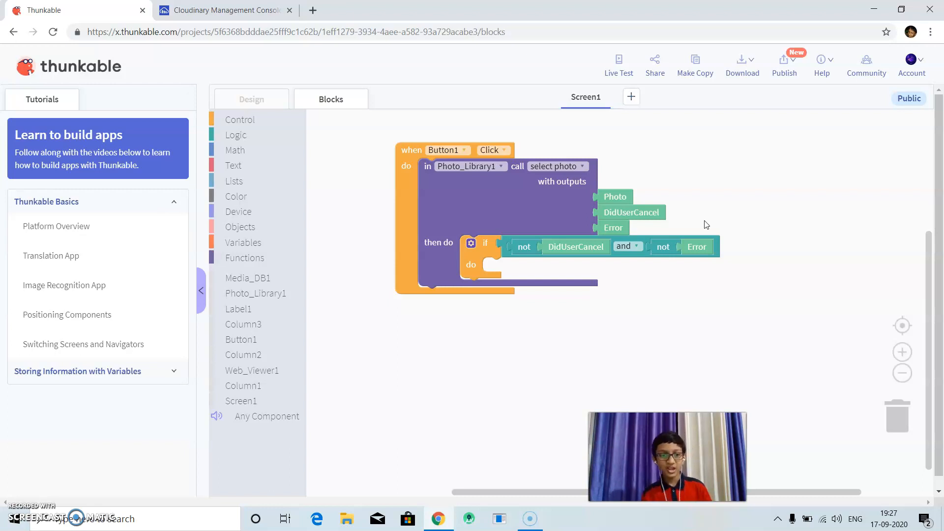
Examine Media_DB1's available blocks, the Media DB component's description, and the Cloudinary dashboard.
click(256, 273)
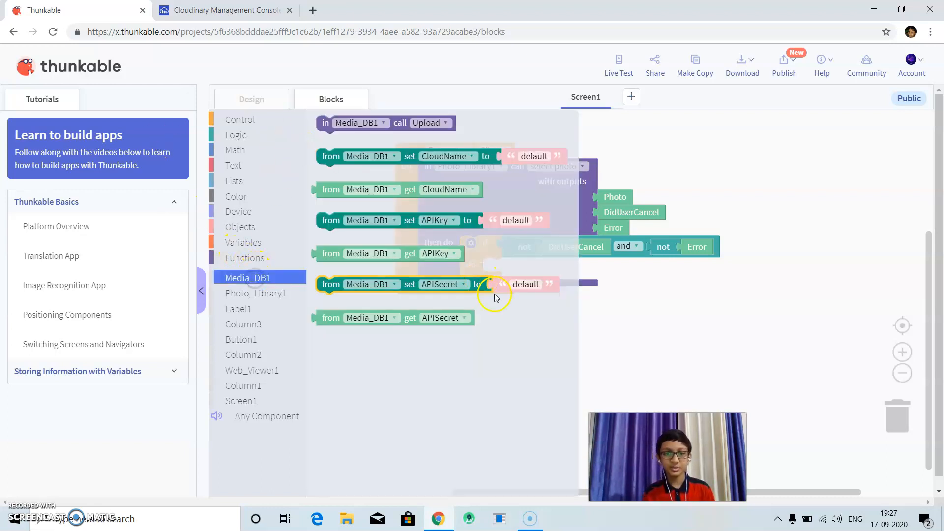
click(595, 331)
click(237, 99)
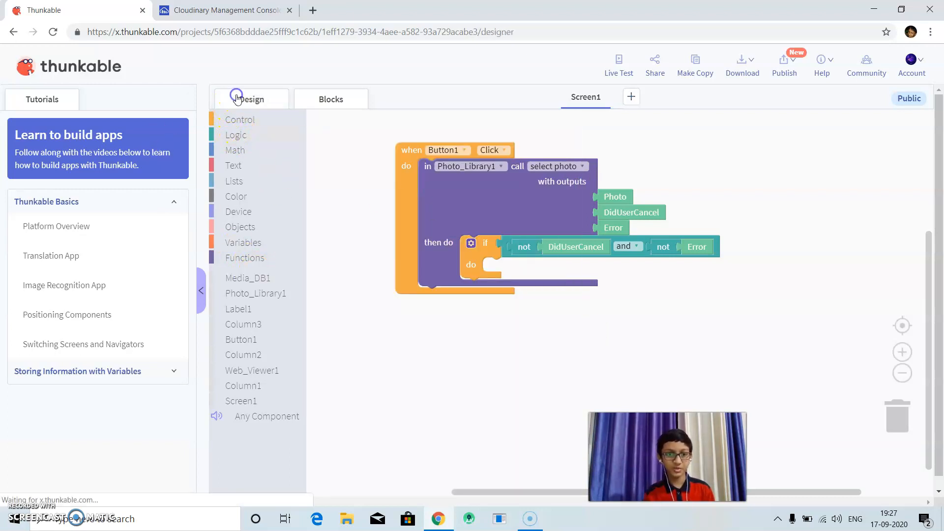
click(296, 309)
text(med)
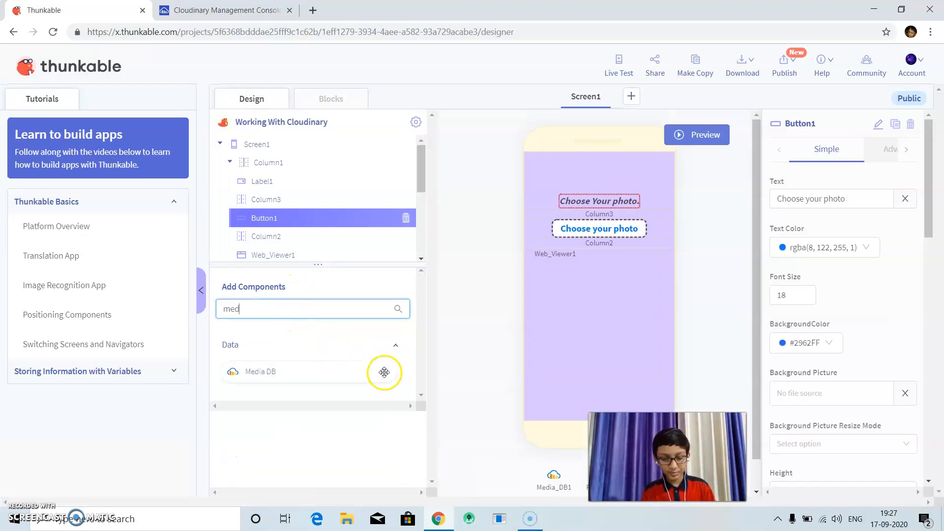
click(384, 372)
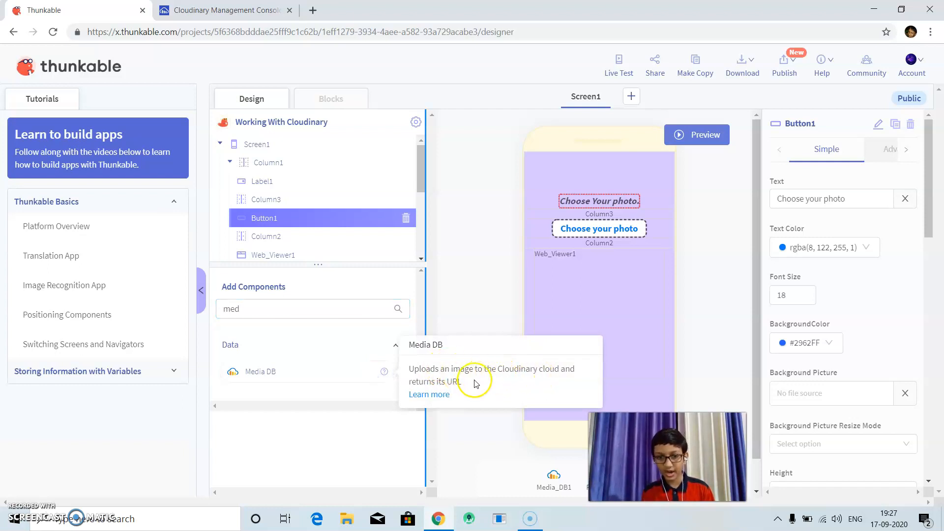
click(223, 12)
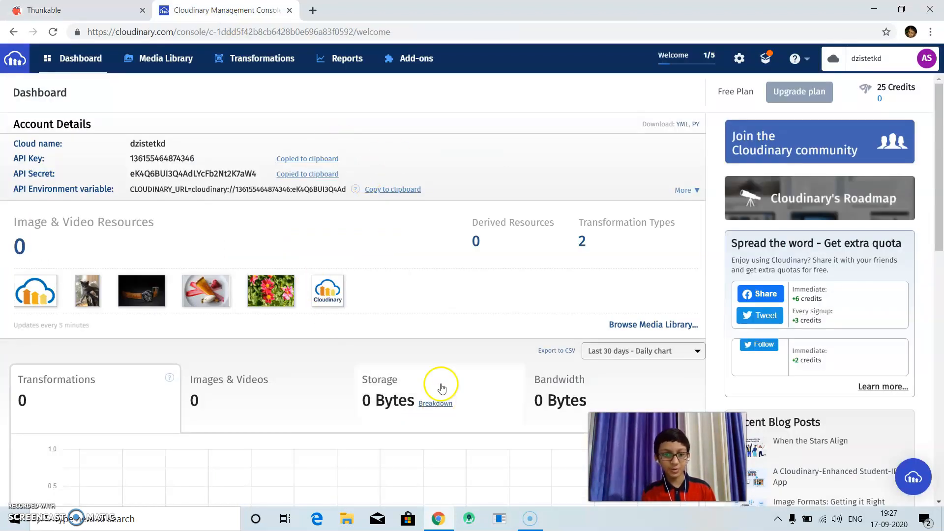
click(74, 11)
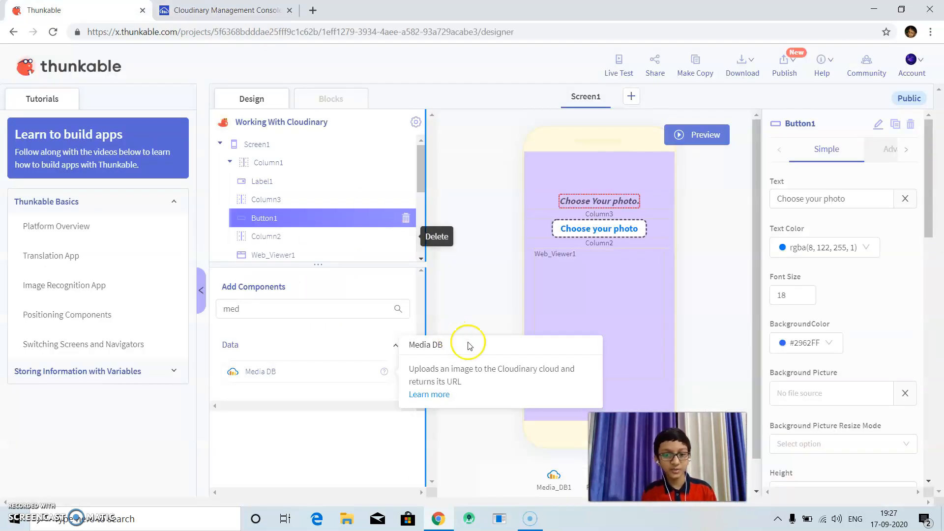
click(557, 297)
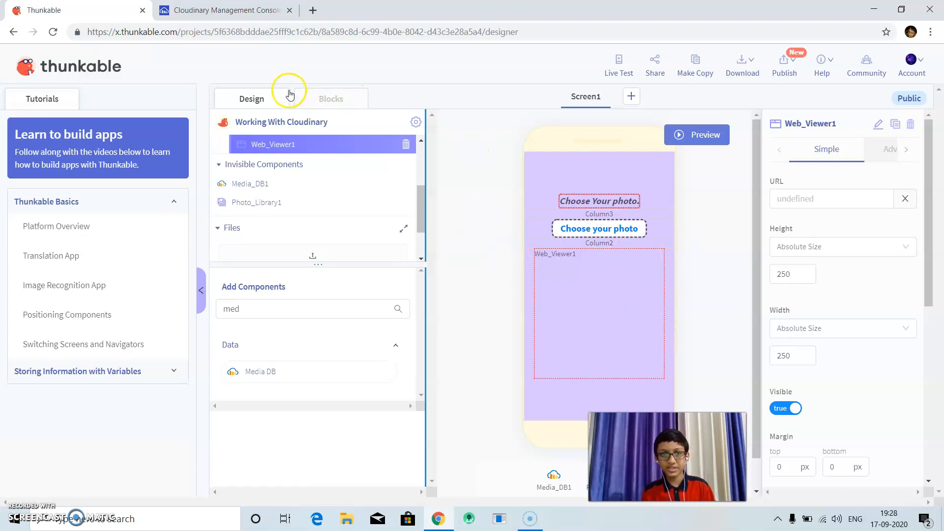
Insert a Media_DB1 Upload call into the if block's "do" slot and reposition the whole block stack in the workspace.
click(314, 98)
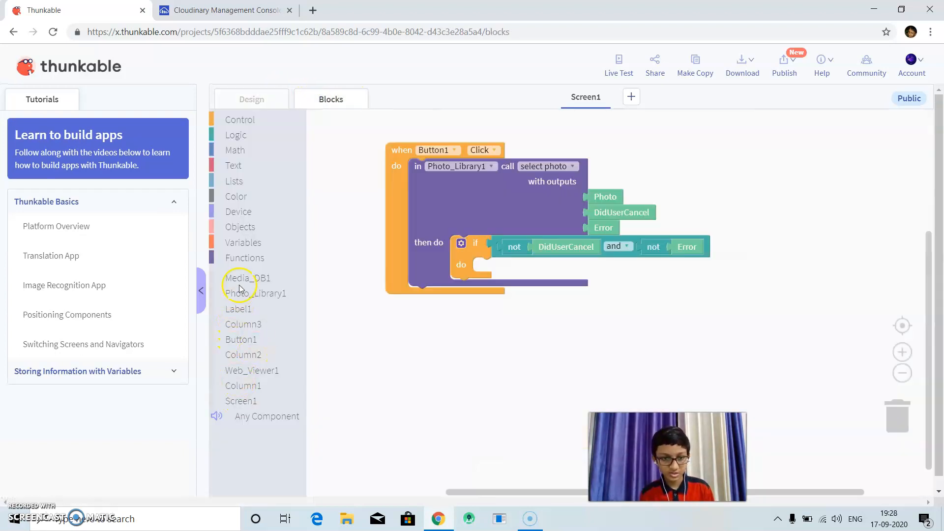
click(239, 285)
drag(362, 126, 523, 264)
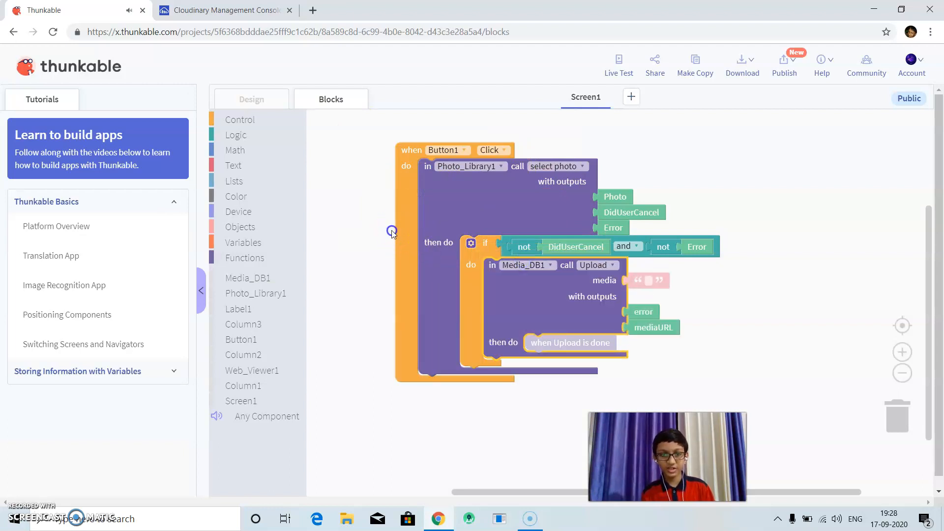
drag(392, 233, 332, 220)
click(445, 294)
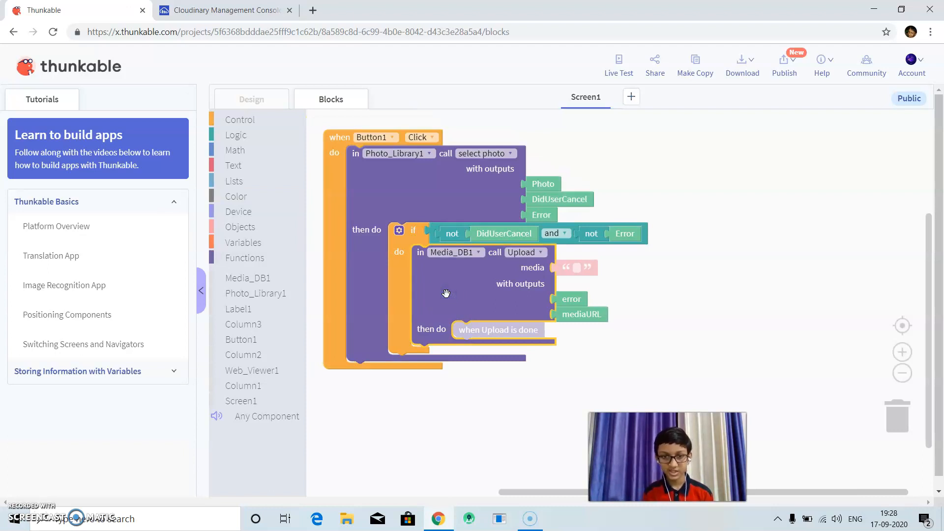
Add a label directly above Web_Viewer1 in the screen design and set its text to "Last Image".
click(248, 101)
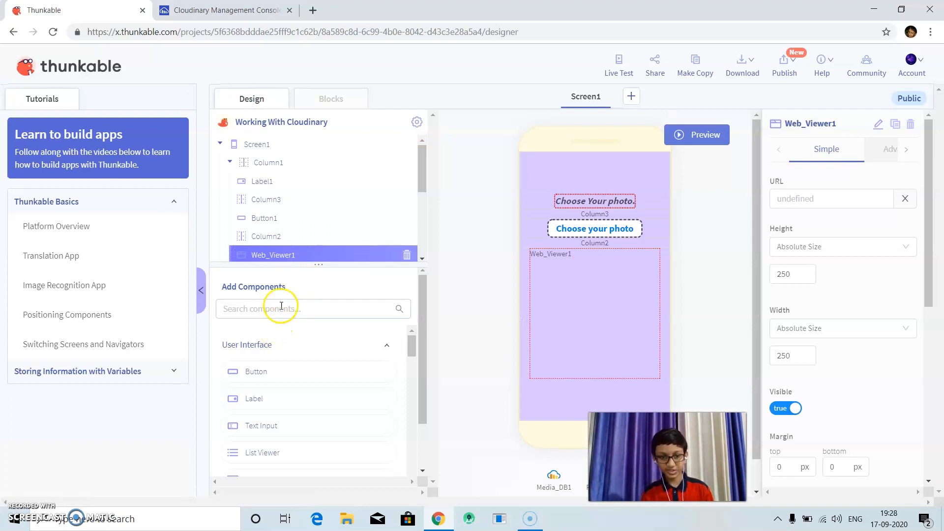
drag(244, 398, 557, 249)
drag(799, 198, 760, 196)
key(BackSpace)
text(Last Image)
Set the "Last Image" label's font size to 20 and its font weight to Bold.
drag(808, 242, 662, 243)
text(20)
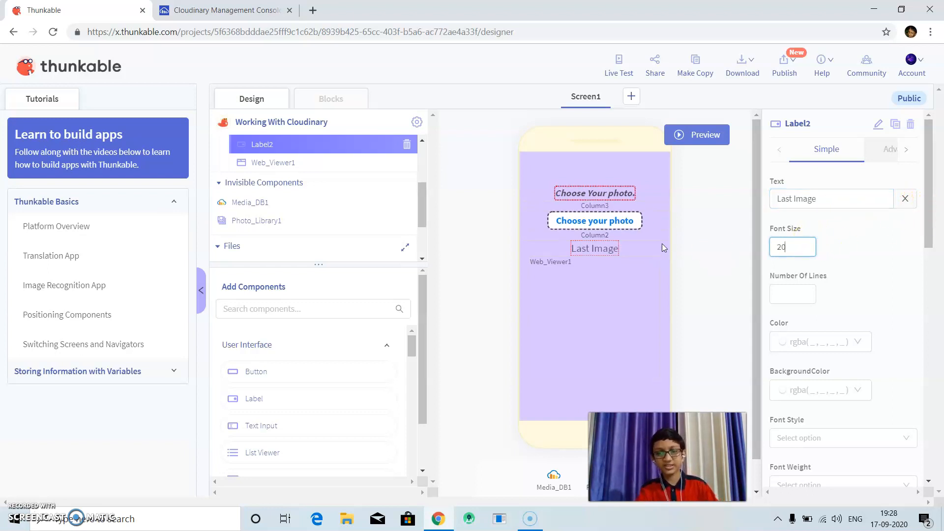
drag(926, 242, 910, 296)
click(866, 323)
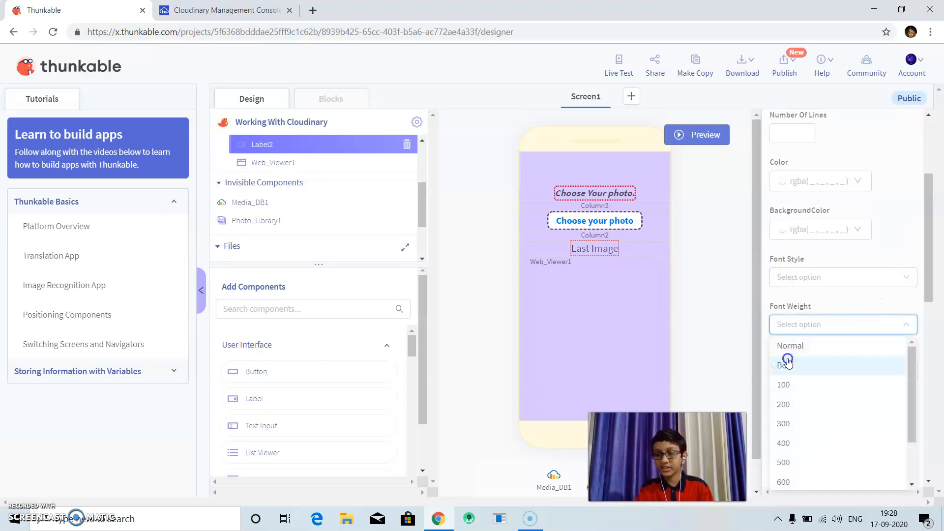
click(787, 358)
drag(927, 267, 929, 209)
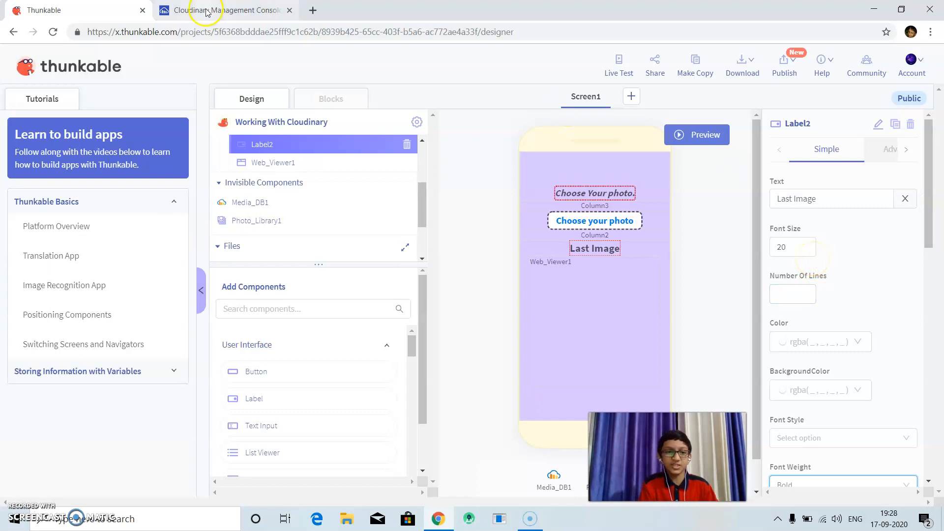
Add a block beside the Button1 stack that initializes an app variable named cloud_no to the number 0.
click(295, 97)
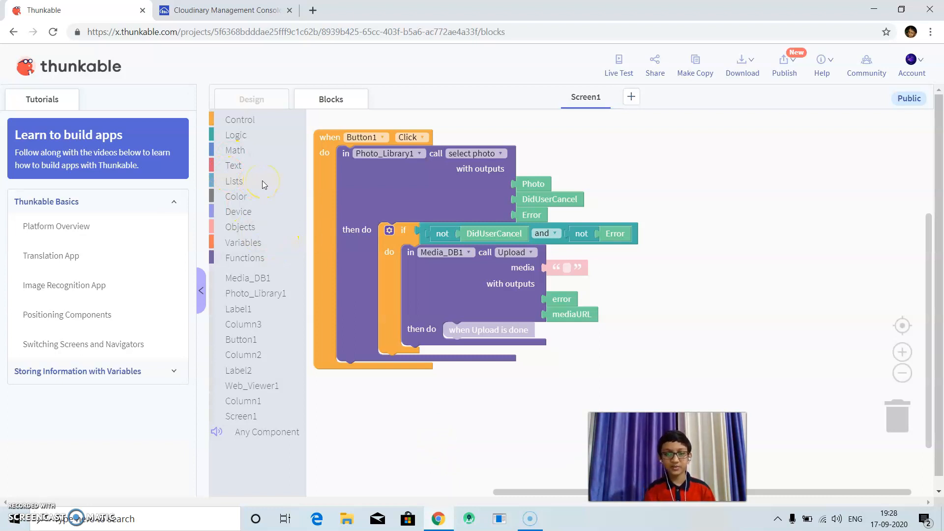
click(219, 240)
click(681, 348)
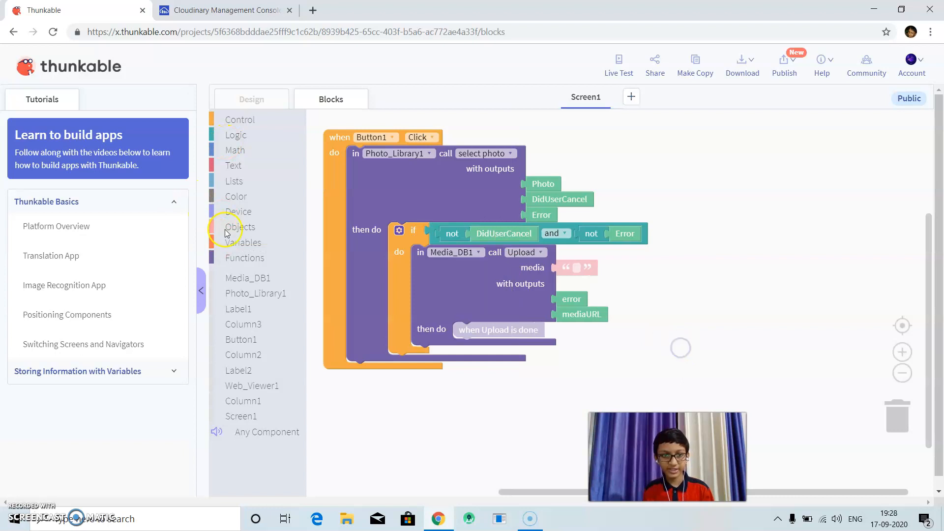
click(242, 246)
drag(328, 124, 660, 170)
click(760, 171)
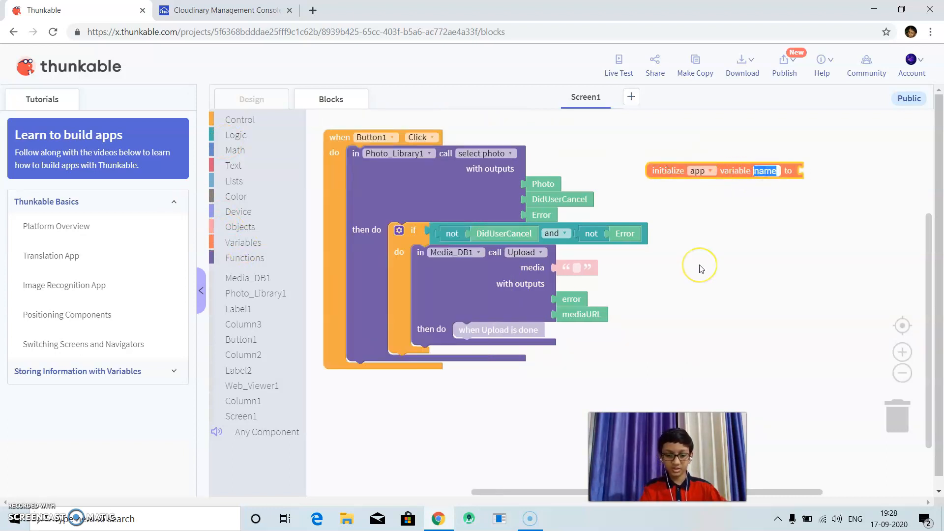
text(cloud_no)
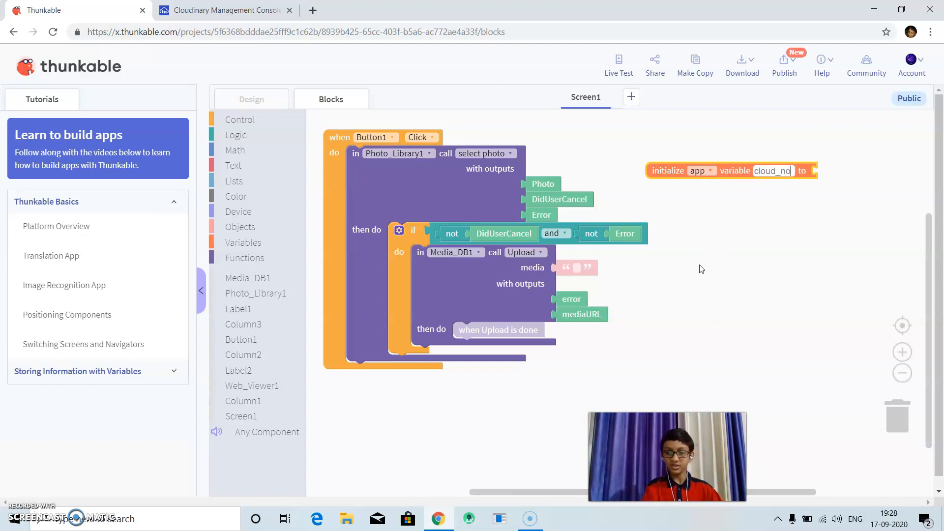
click(701, 267)
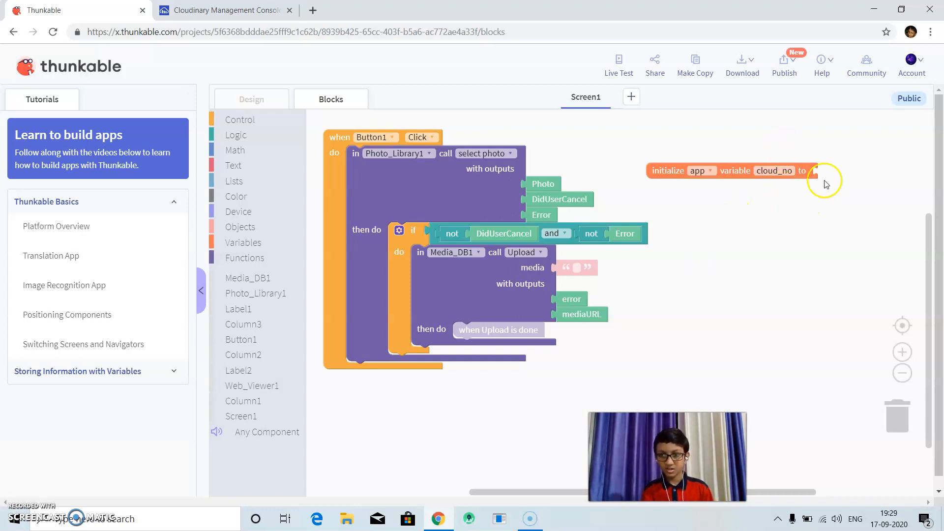
click(223, 119)
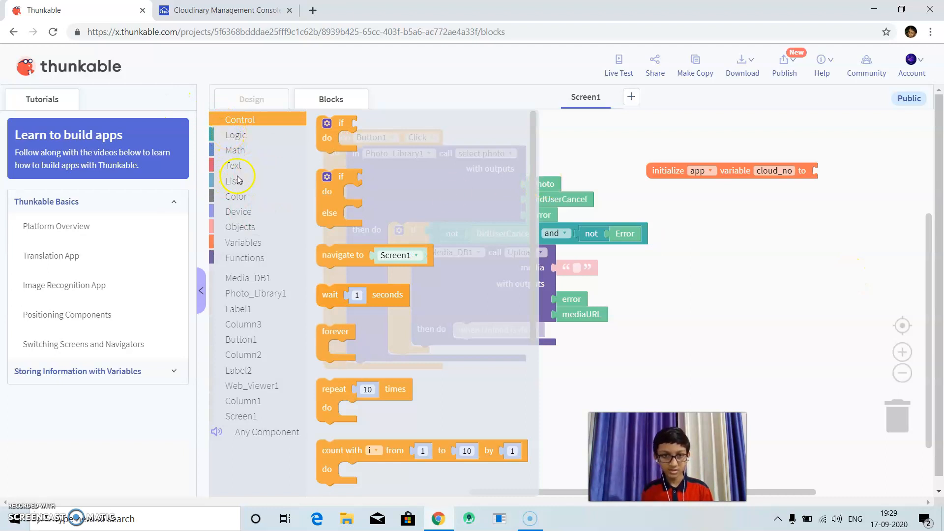
click(237, 150)
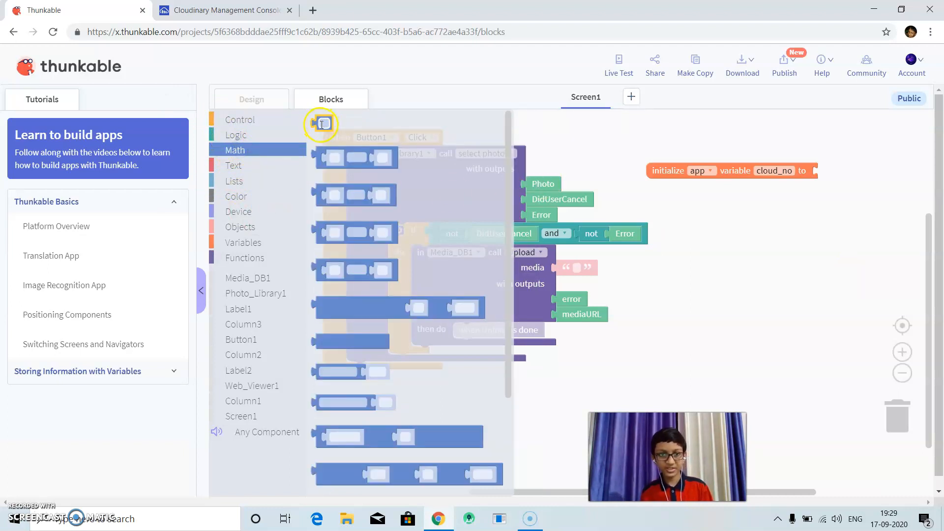
drag(322, 124, 826, 173)
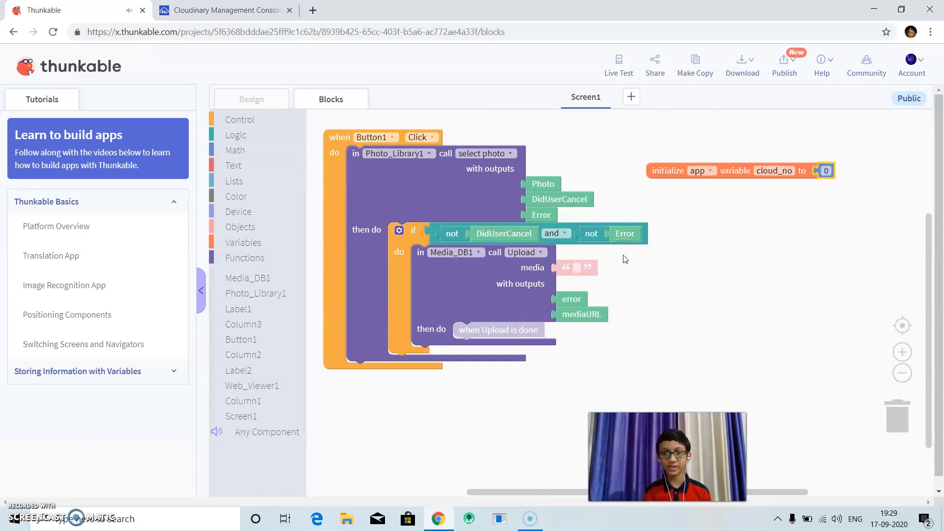
Insert a block above the Media_DB1 Upload call that sets app cloud_no to app cloud_no + 1.
click(223, 245)
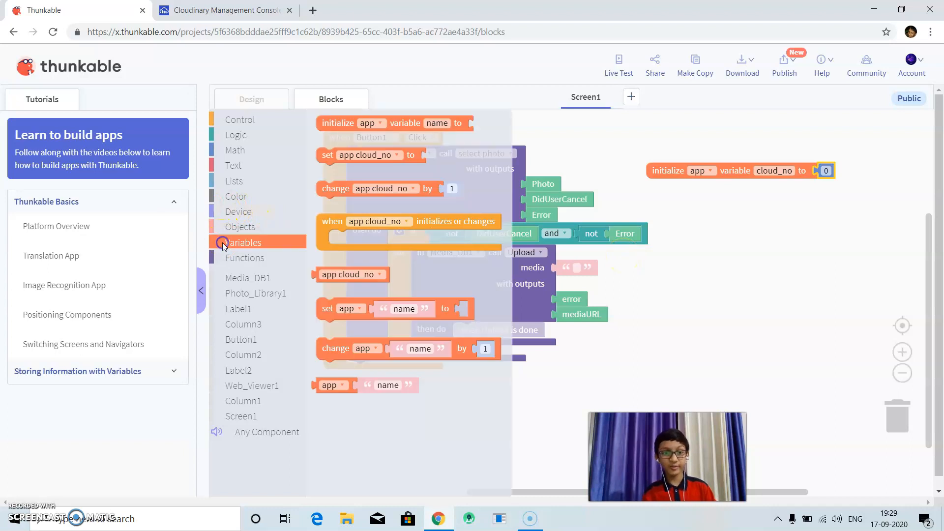
drag(339, 156, 448, 250)
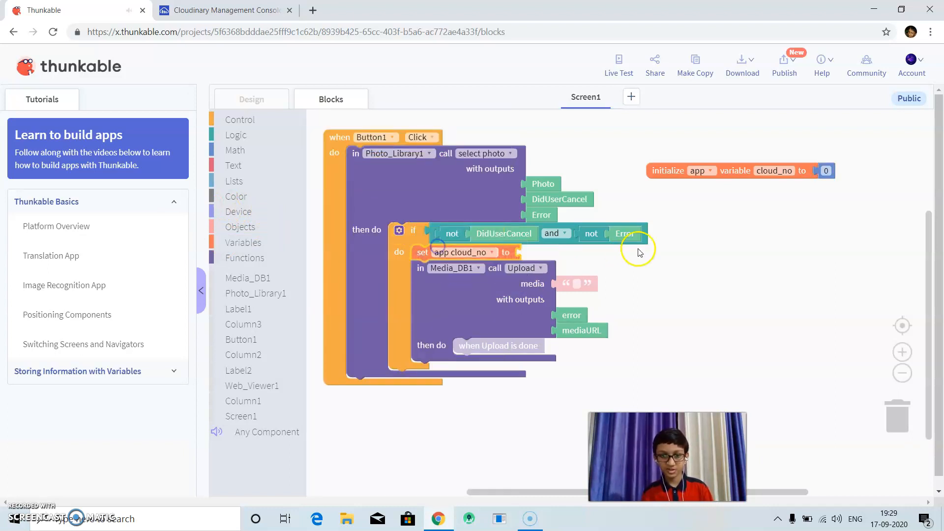
click(235, 150)
drag(334, 153, 522, 252)
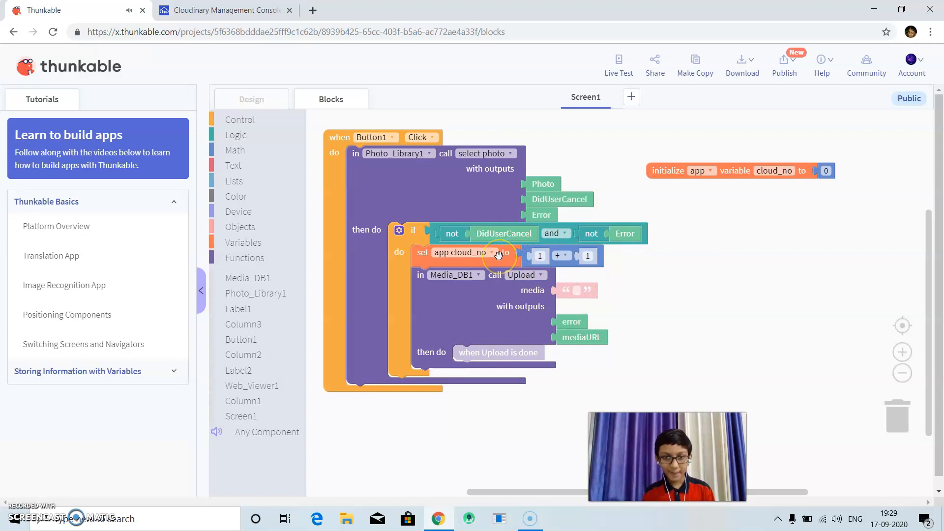
click(256, 243)
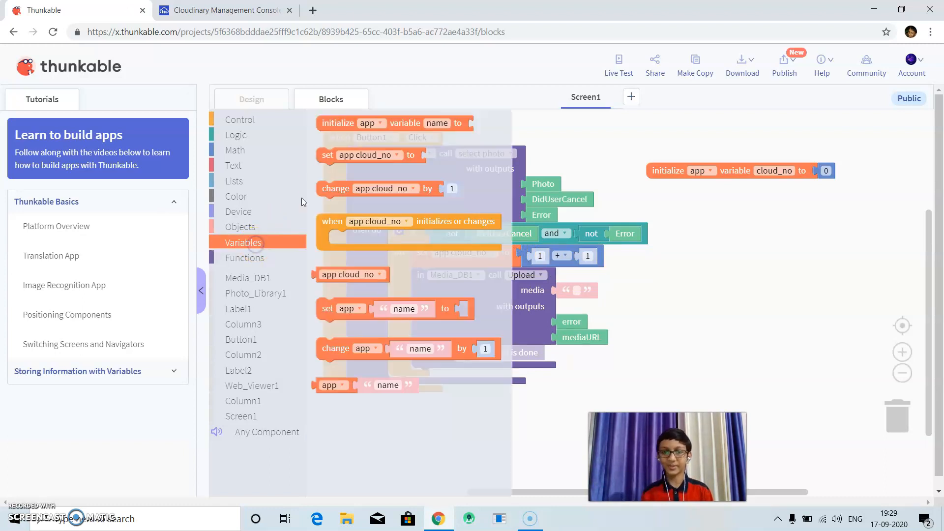
drag(344, 274, 570, 256)
click(781, 290)
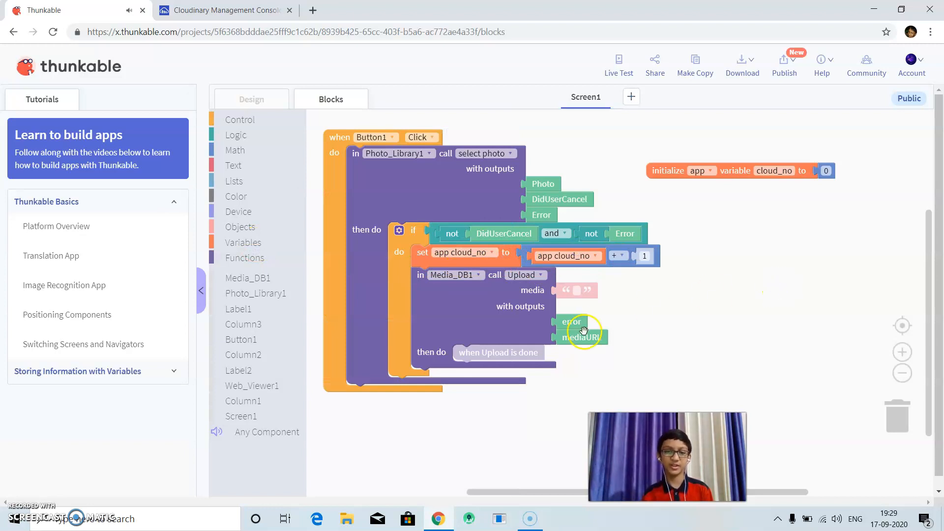
Fill the Upload call's media input with the app cloud_no variable.
click(239, 243)
drag(341, 274, 566, 292)
click(653, 299)
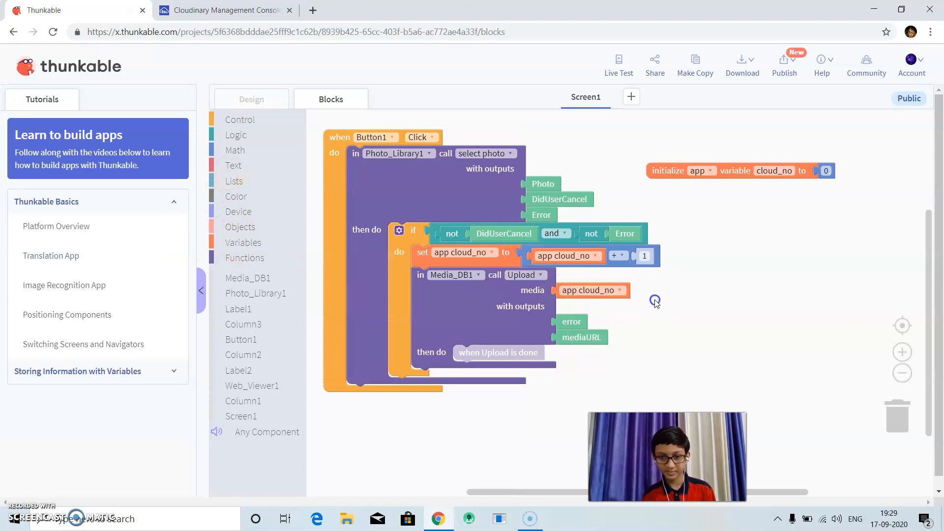
Set Web_Viewer1's URL to the mediaURL output in the Upload call's "then do" slot.
click(463, 352)
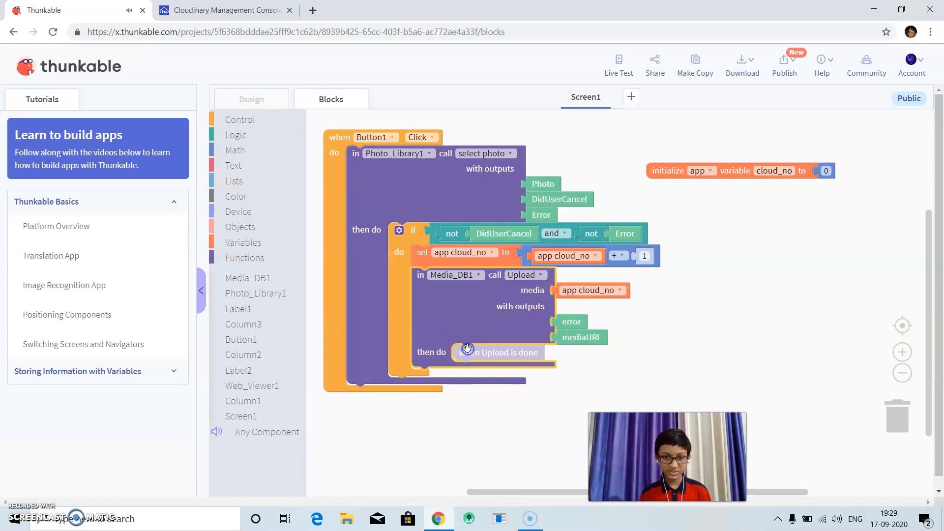
click(236, 387)
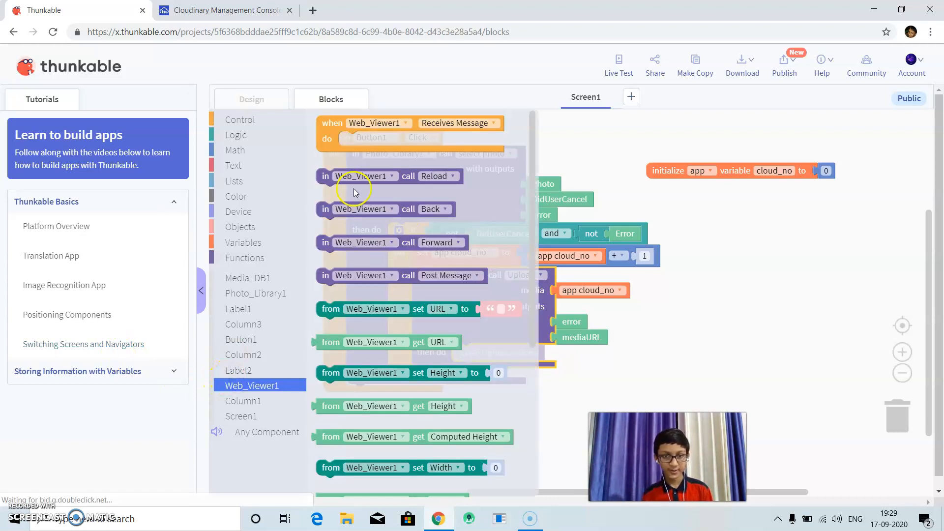
drag(332, 310, 468, 352)
drag(585, 336, 642, 352)
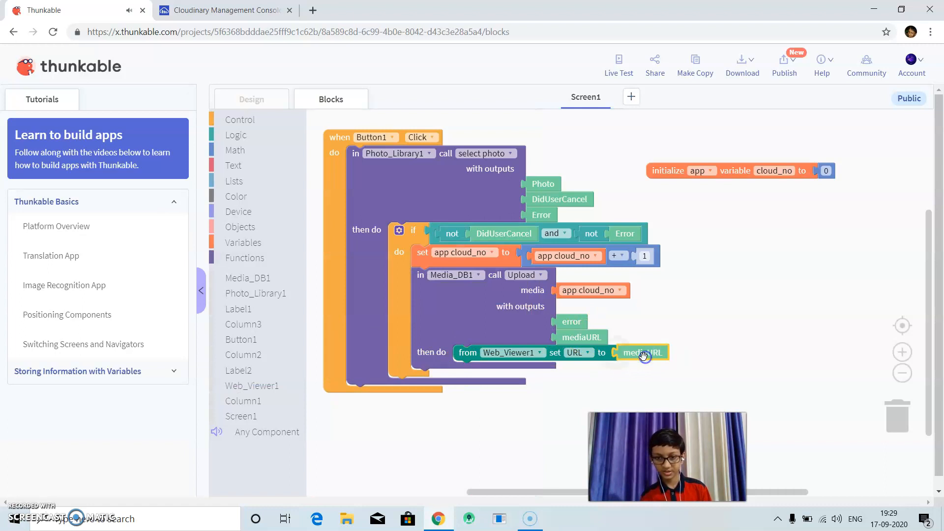
Add a label above "Last Image" with the text "*Note-: If you can't see the current photo please refresh and reopen the app.".
click(243, 99)
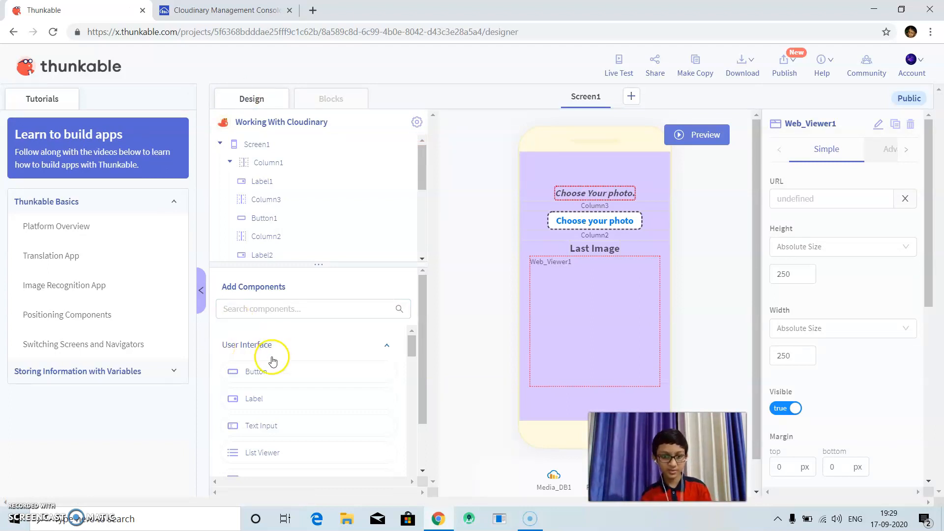
drag(258, 397, 584, 246)
double_click(856, 193)
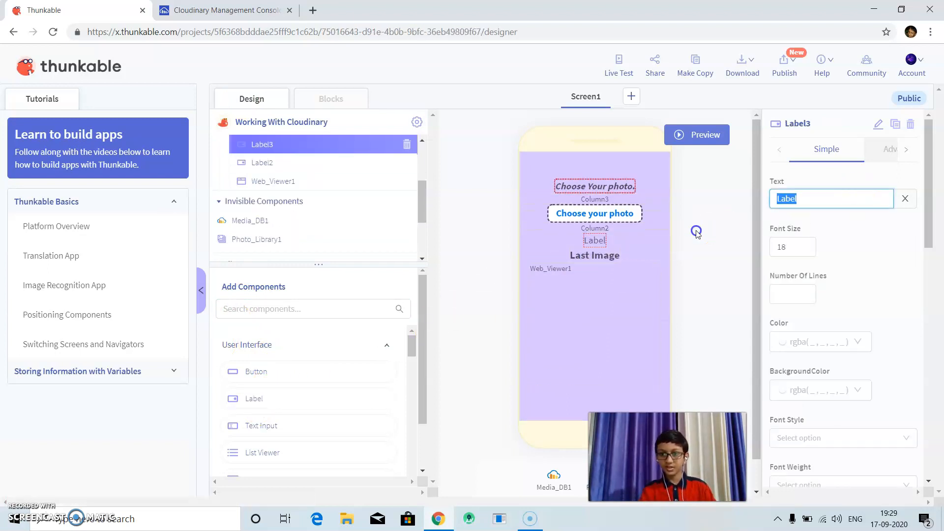
key(BackSpace)
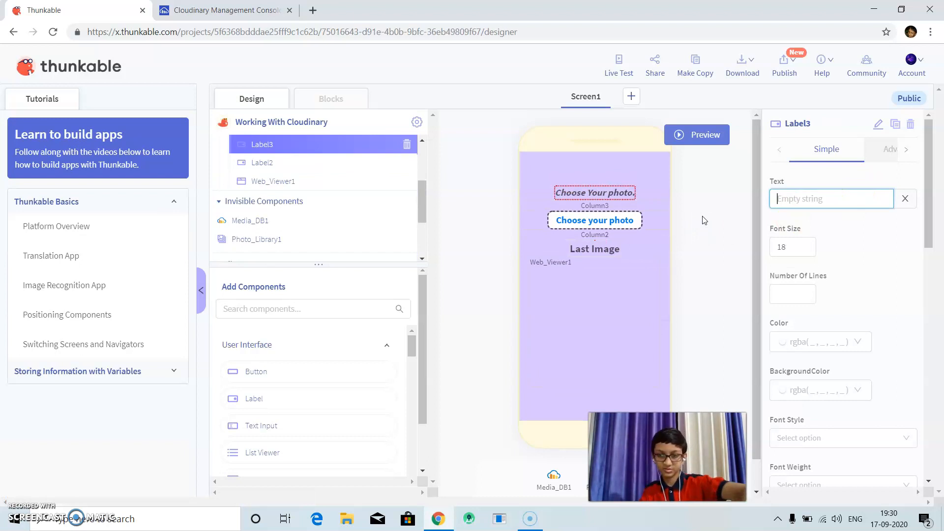
text(*)
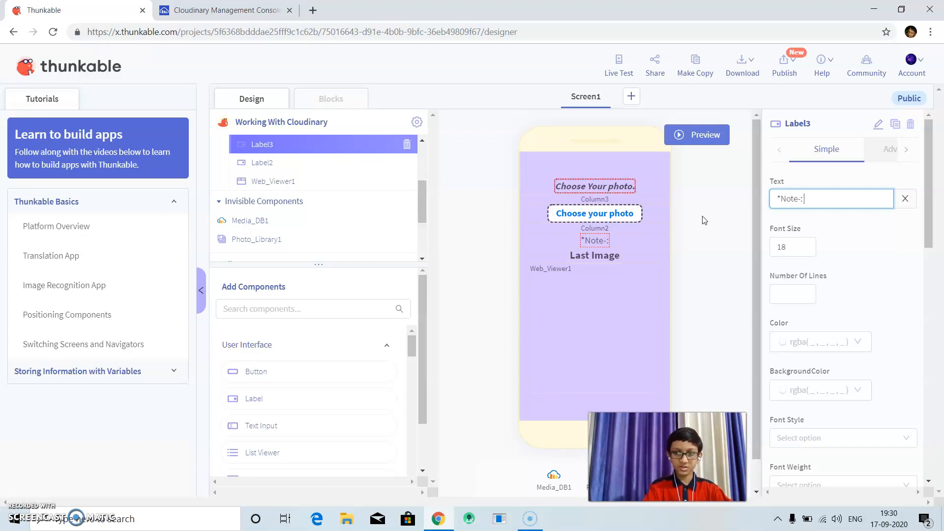
text(Note-: If you ca)
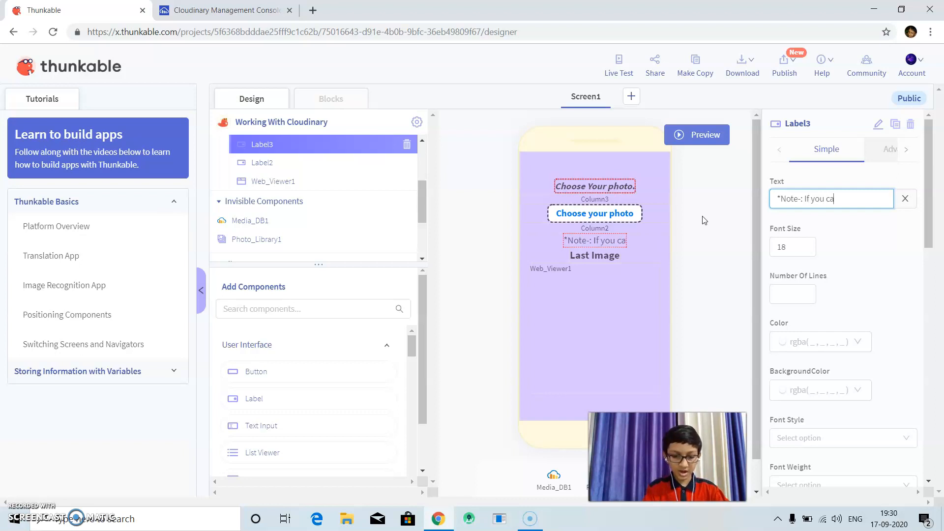
text(n't see)
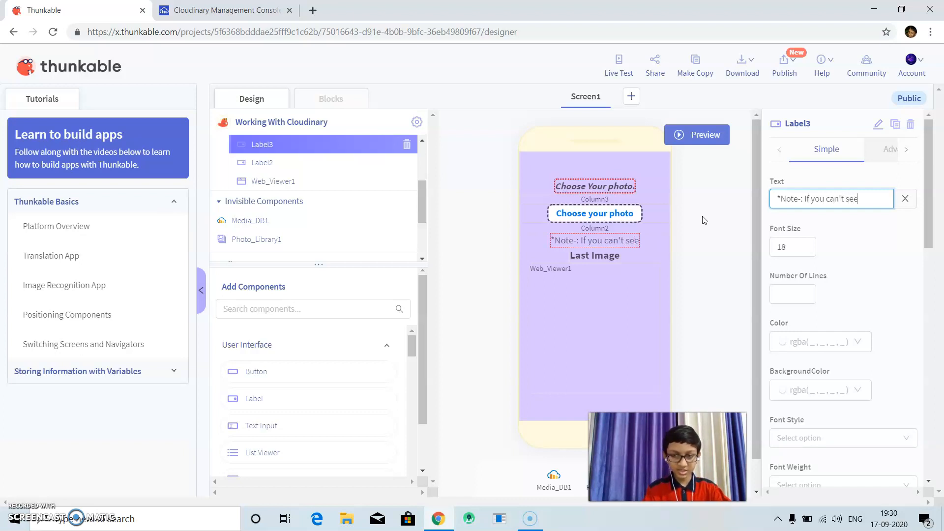
text( the cur)
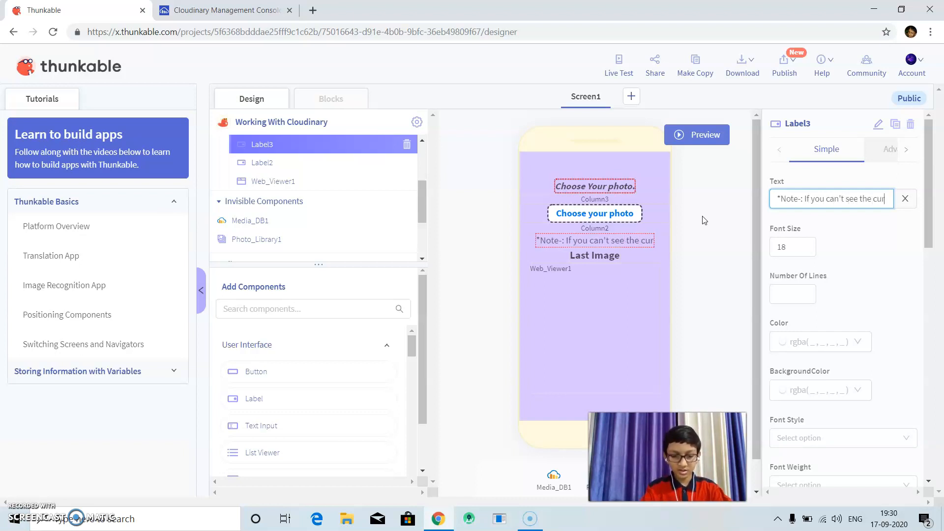
text(rent)
text(photo)
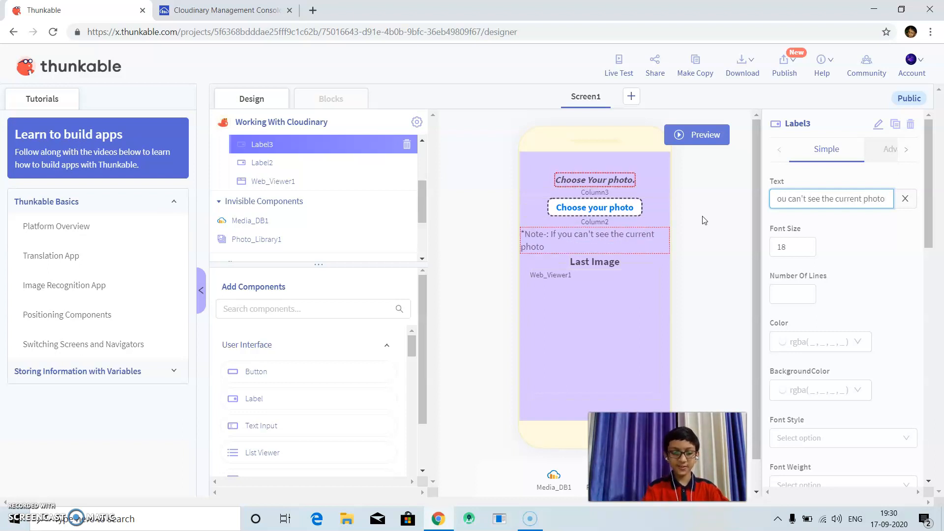
text( please)
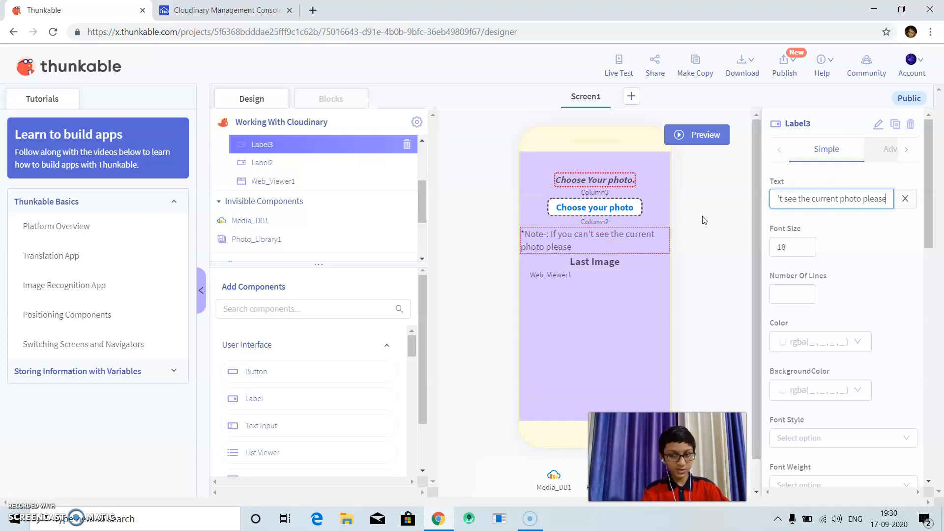
text( ref)
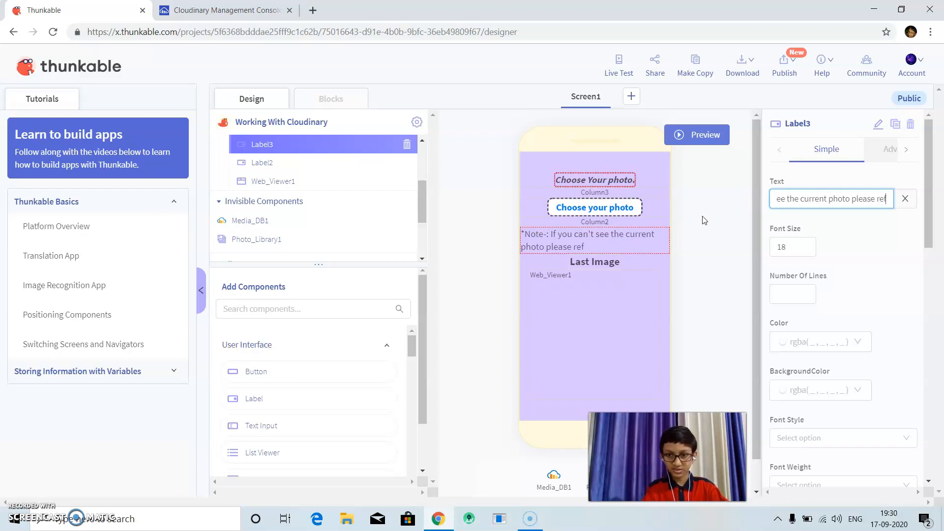
text(resh an)
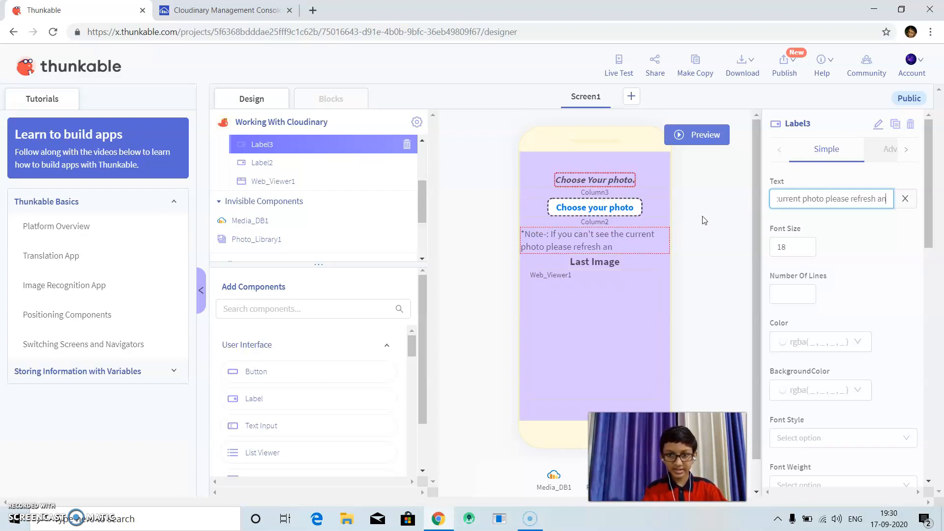
text(d re)
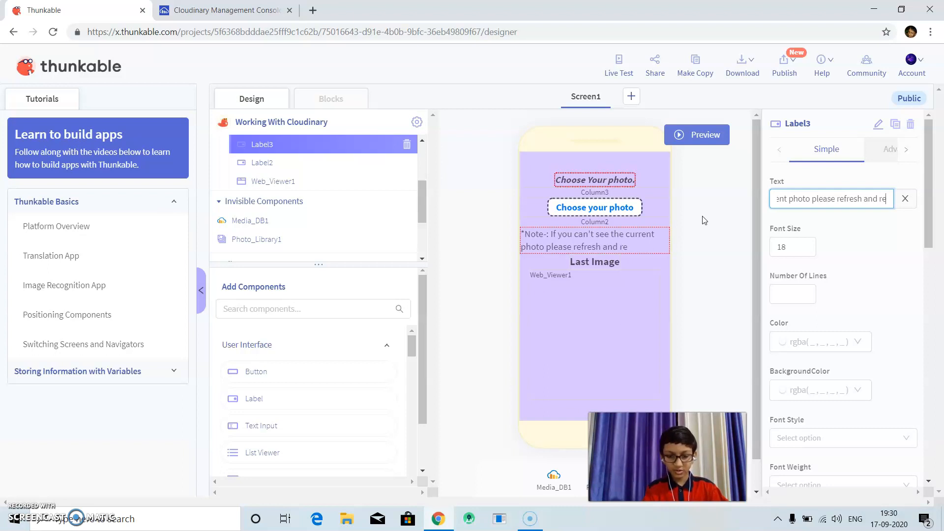
text(open th)
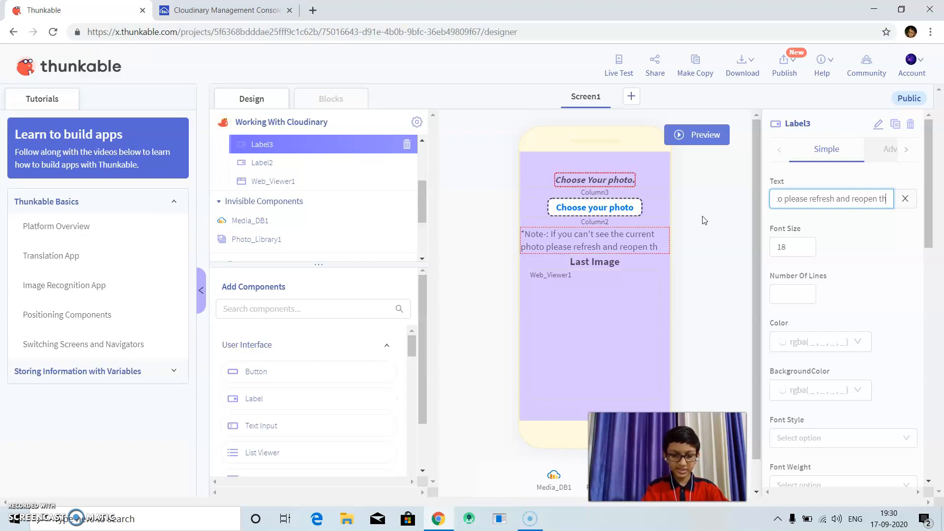
text(e app.)
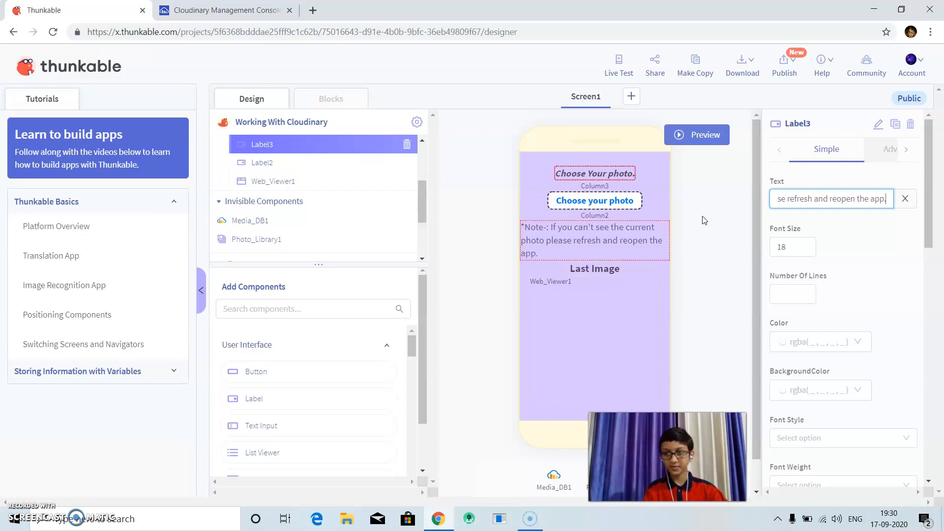
Set the note label's font weight to Bold.
drag(925, 240, 912, 280)
click(834, 277)
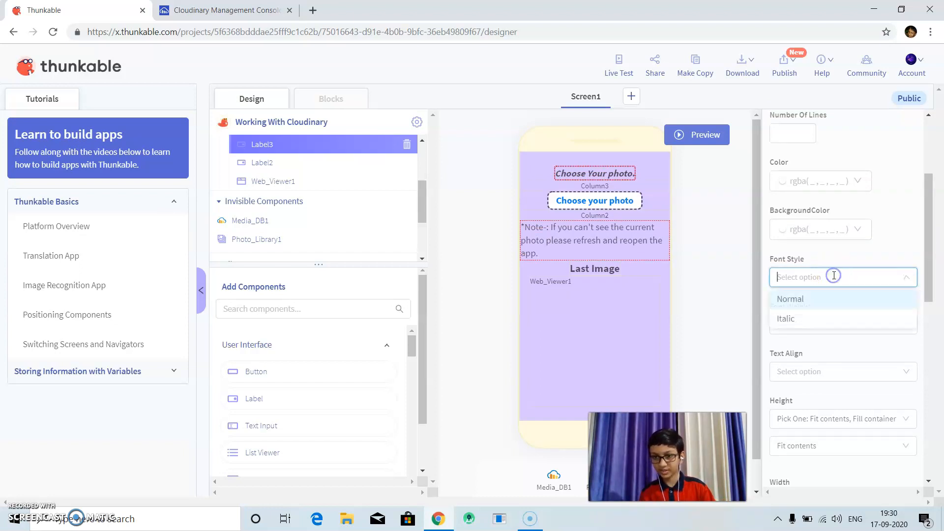
click(790, 343)
click(792, 324)
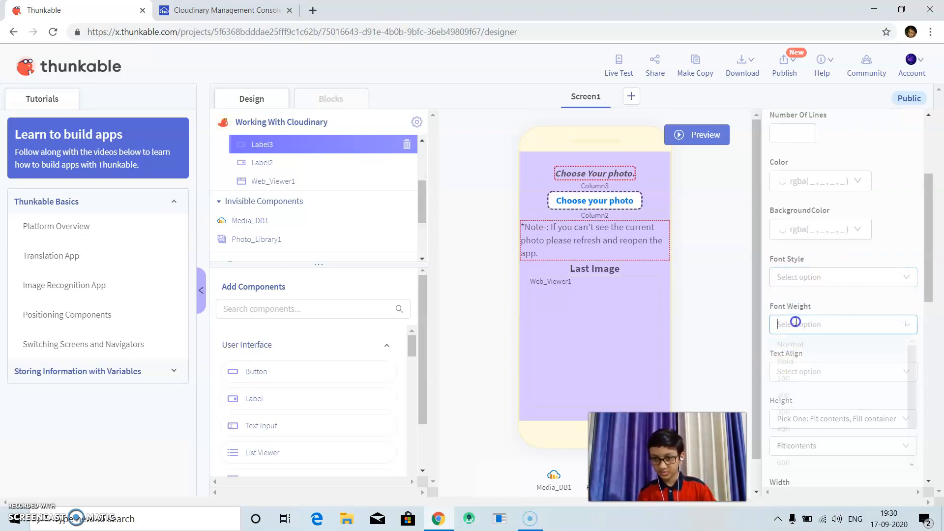
click(794, 367)
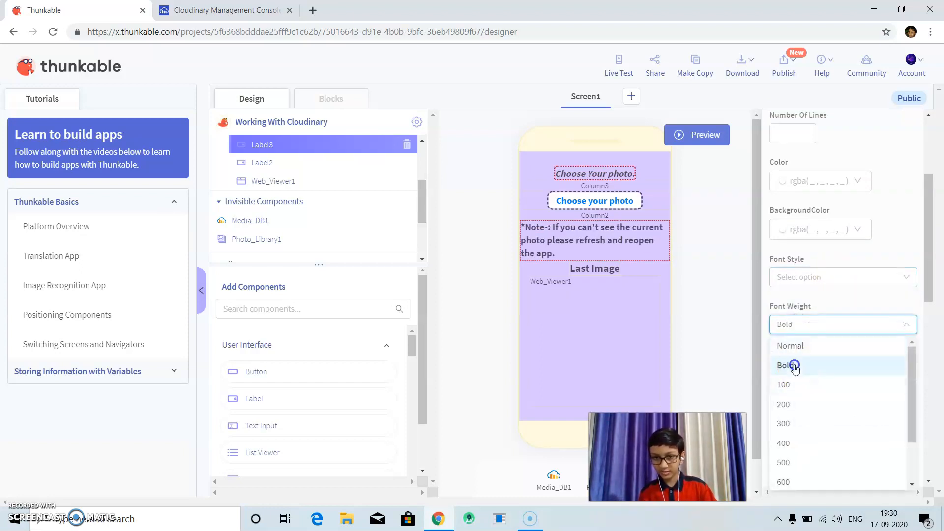
Colour the note label's text red, rgba(208, 2, 27, 1), and set its text alignment to Center.
click(797, 181)
click(781, 362)
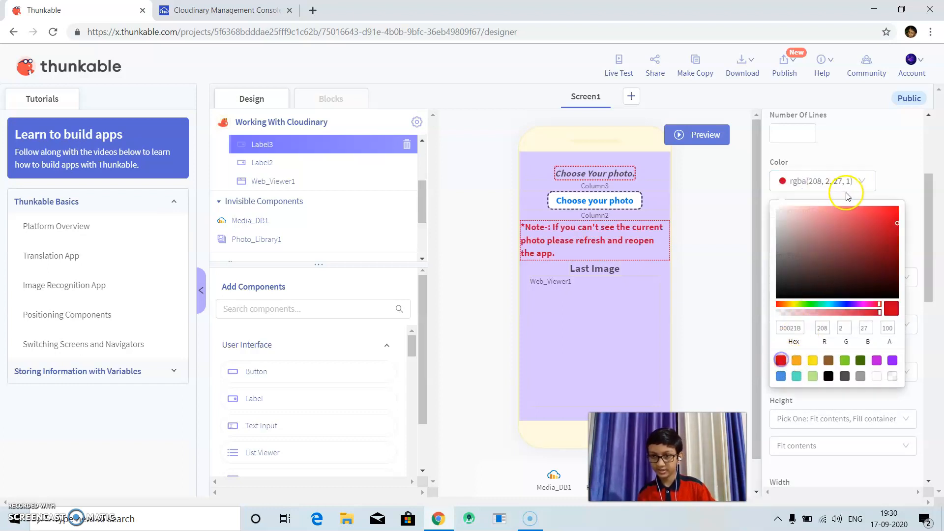
click(903, 169)
click(930, 207)
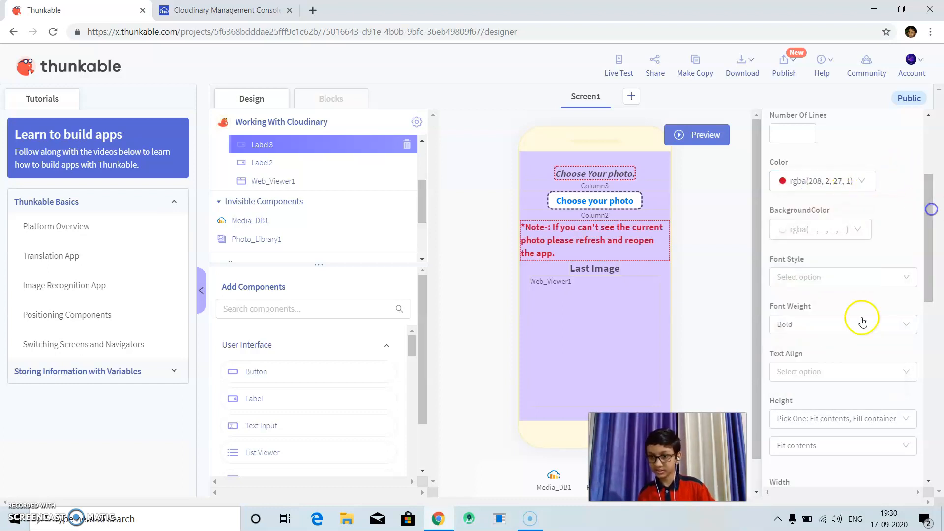
click(814, 369)
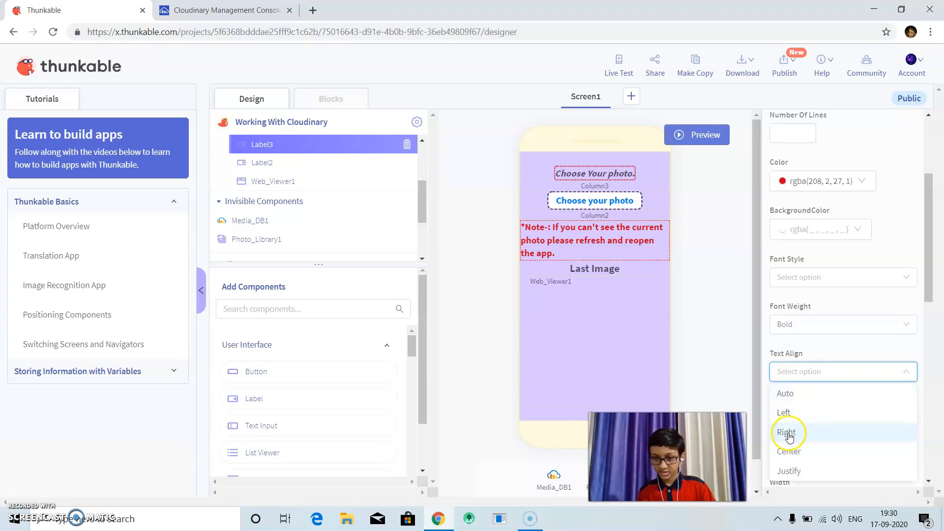
click(789, 451)
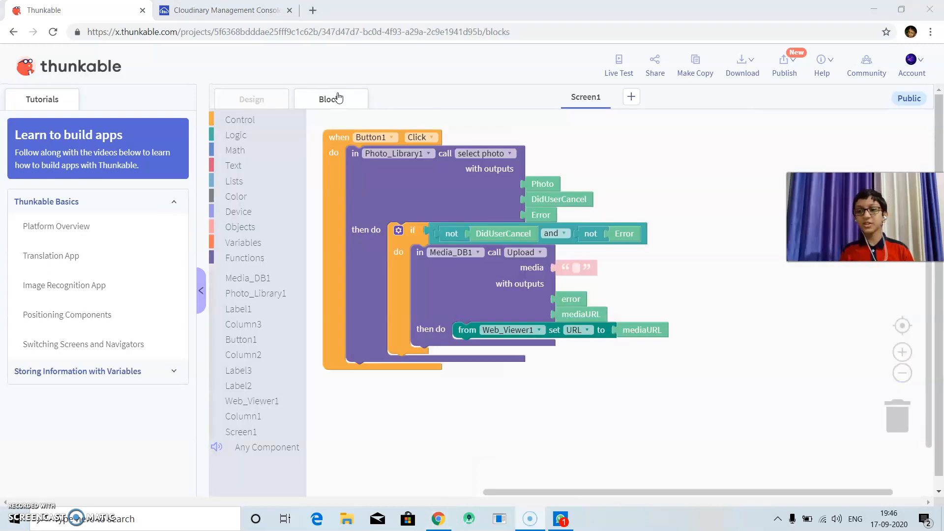
Fill the Media_DB1 Upload call's media input with the Photo output of the select photo call.
click(504, 274)
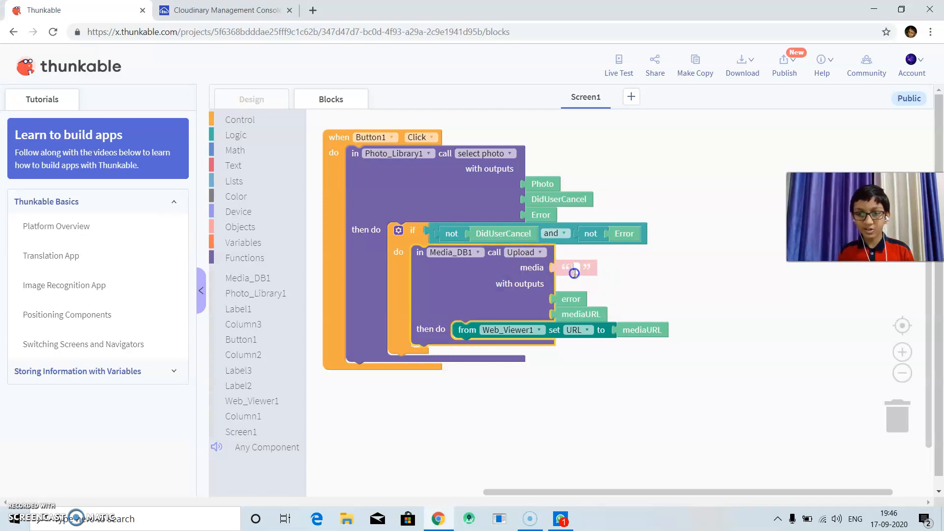
right_click(593, 267)
click(655, 245)
click(593, 214)
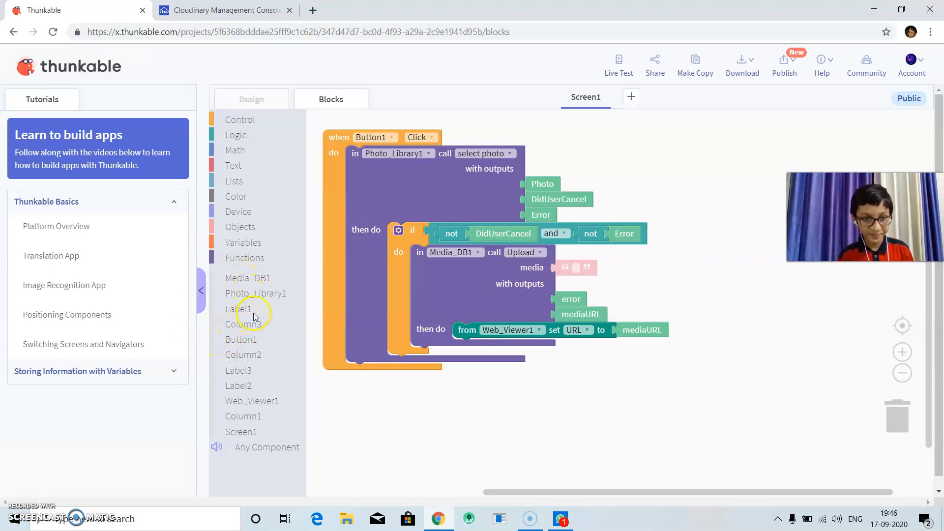
drag(543, 184, 582, 270)
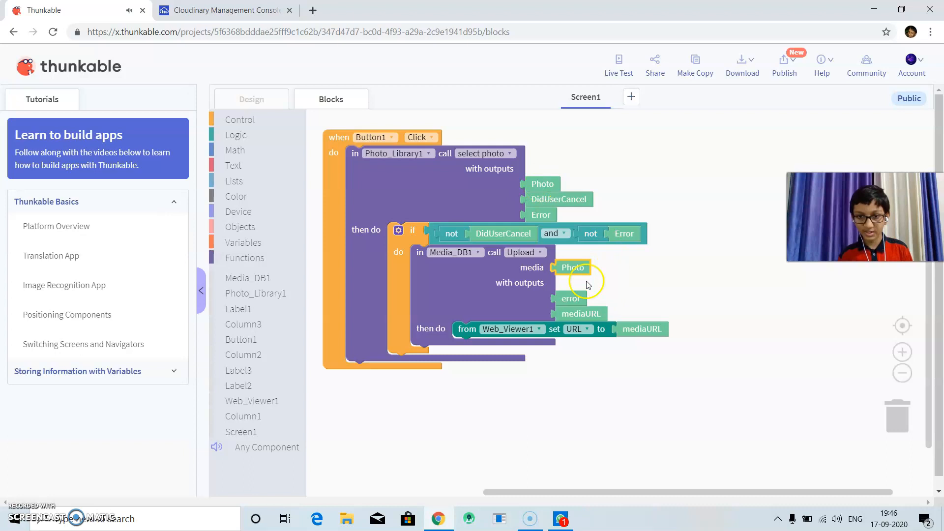
click(616, 275)
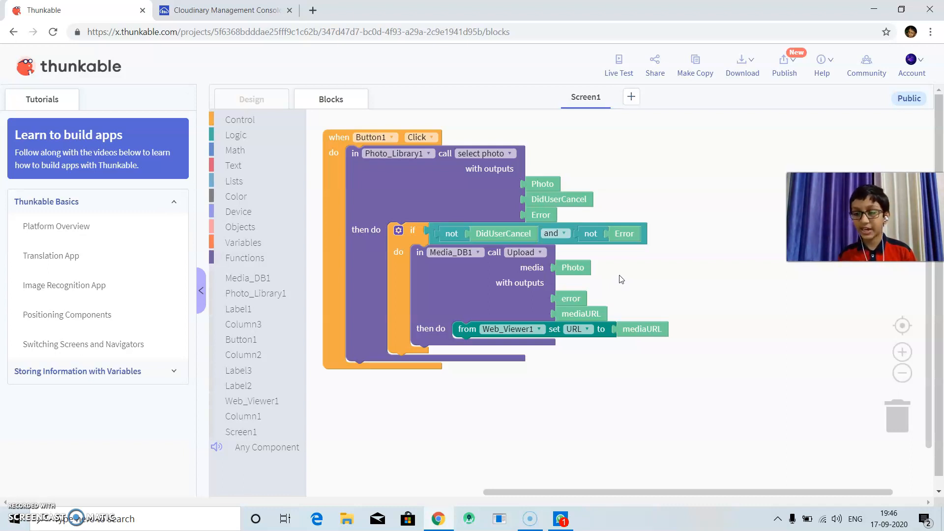
Switch to WhatsApp and send the document "Working With Cloudinary (1).apk" from Downloads in the open chat.
mouse_move(744, 76)
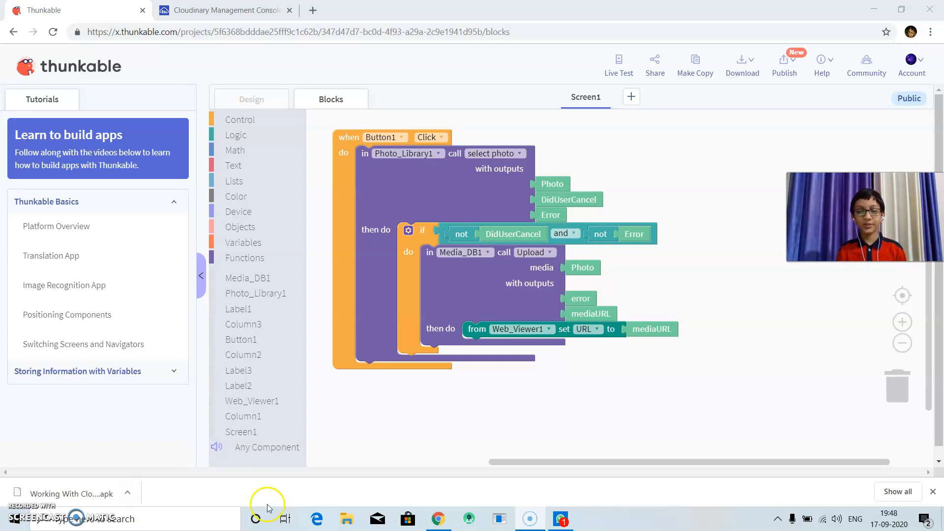
click(561, 519)
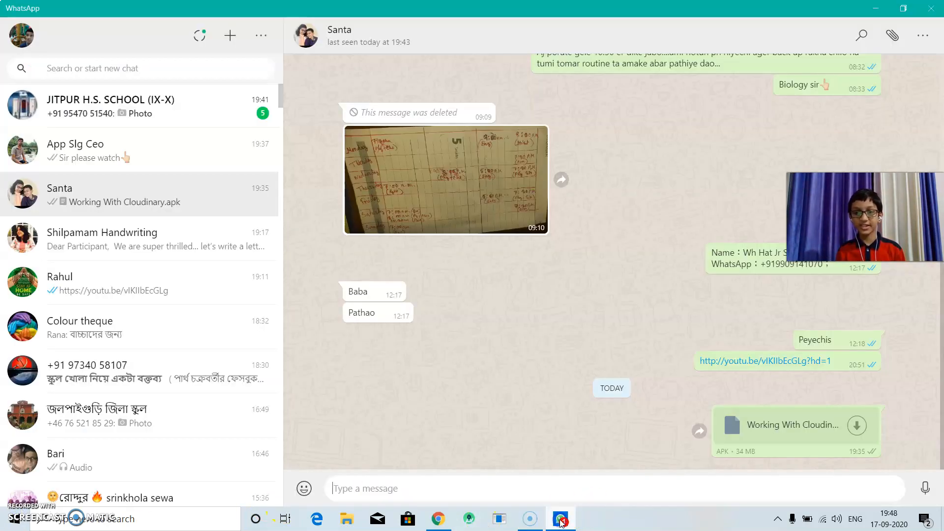
click(892, 39)
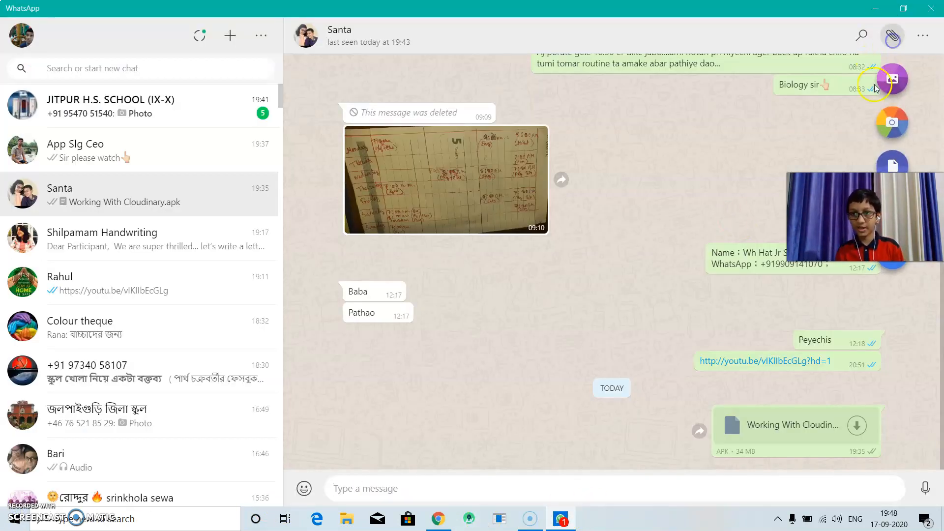
click(902, 163)
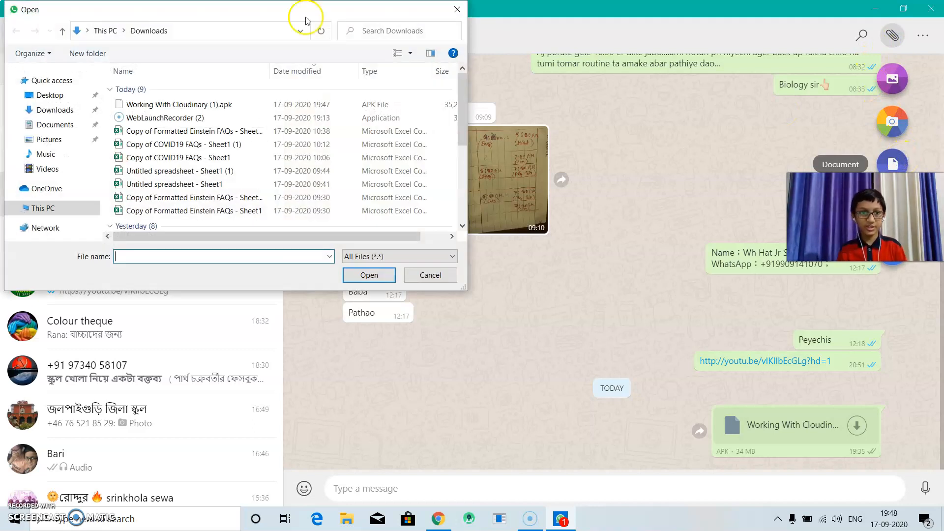
double_click(248, 102)
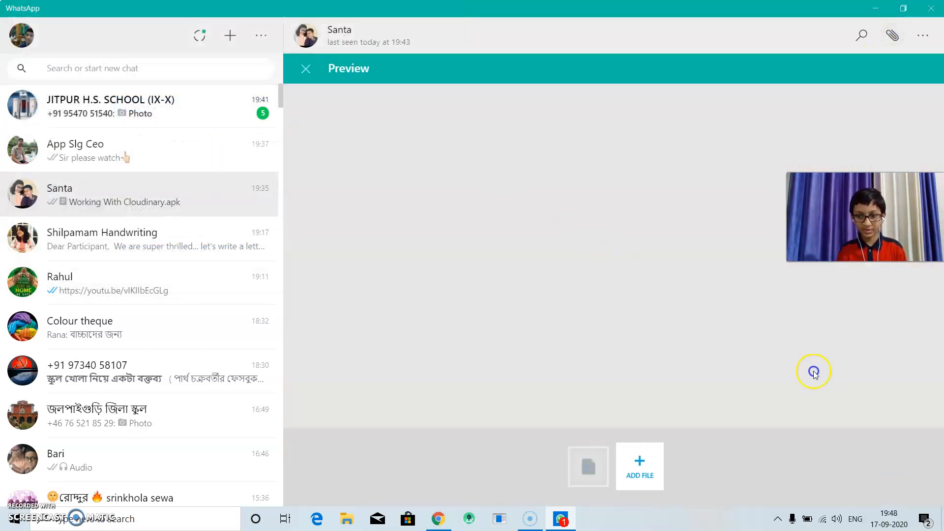
click(904, 427)
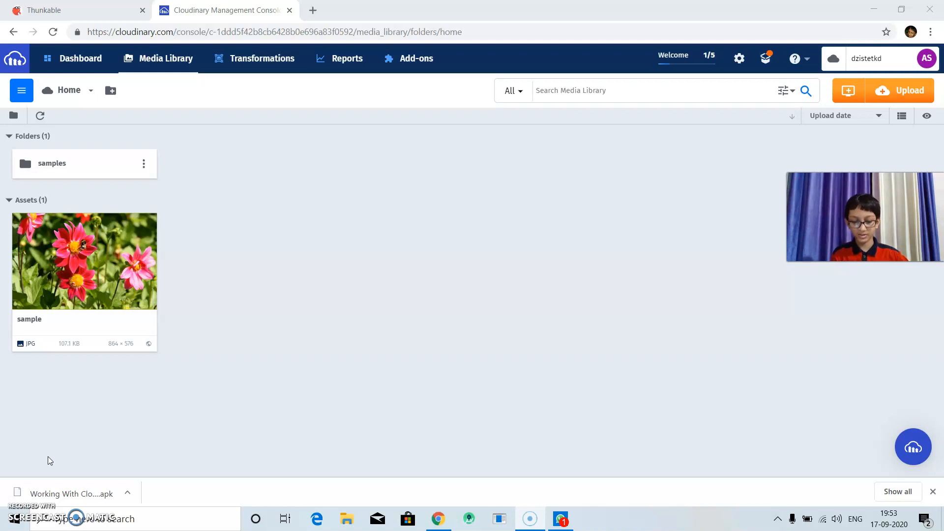
Switch to the Cloudinary console and check the Media Library's home folder for the photo uploaded from the app.
click(68, 68)
click(131, 55)
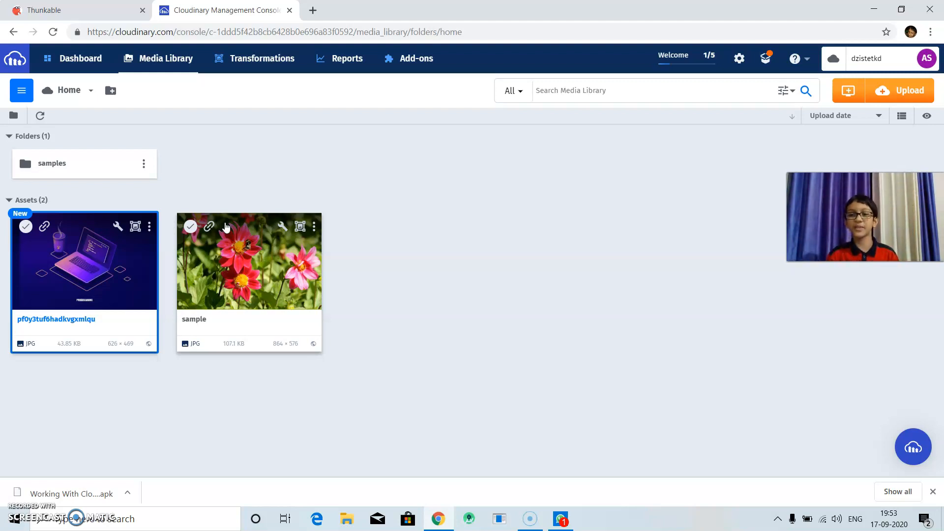
click(232, 381)
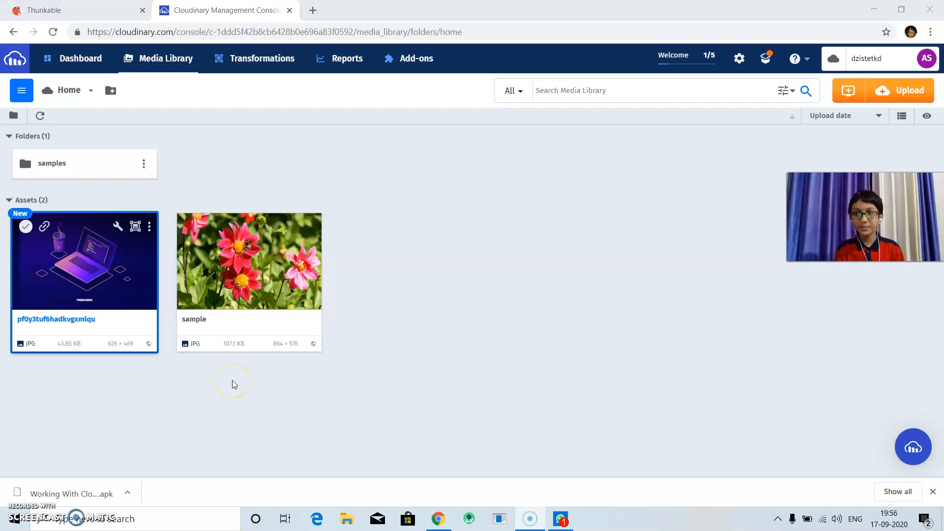